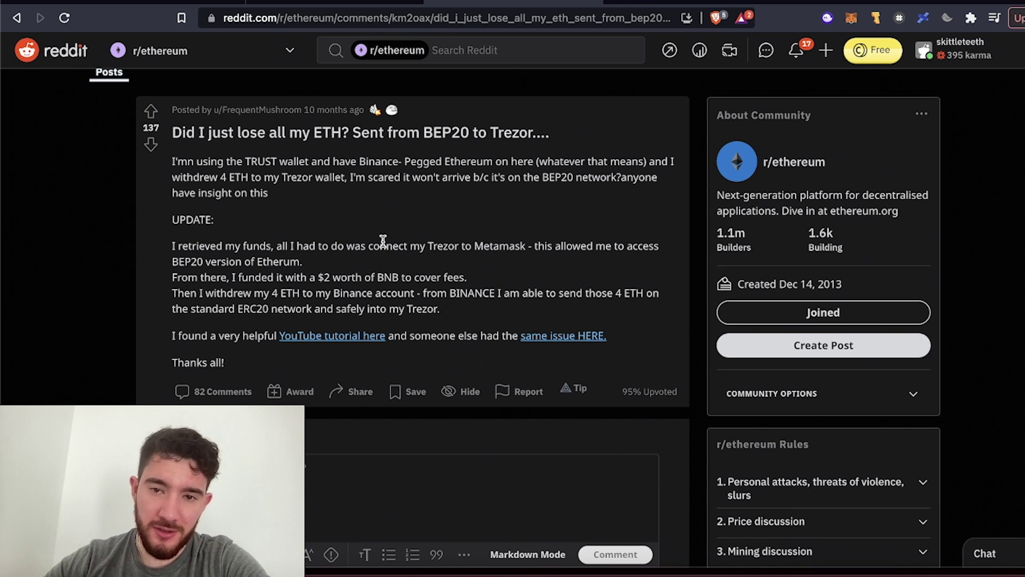
- Enlarge the post and highlight the 'my Trezor wallet' phrase and the ERC20 note line
key(super+plus)
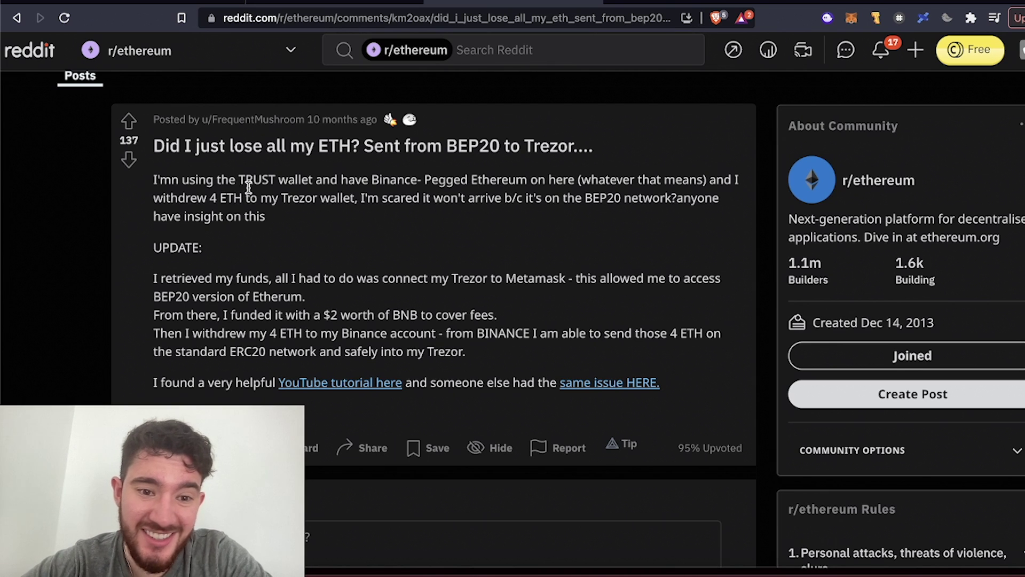
drag(261, 198, 358, 198)
click(354, 198)
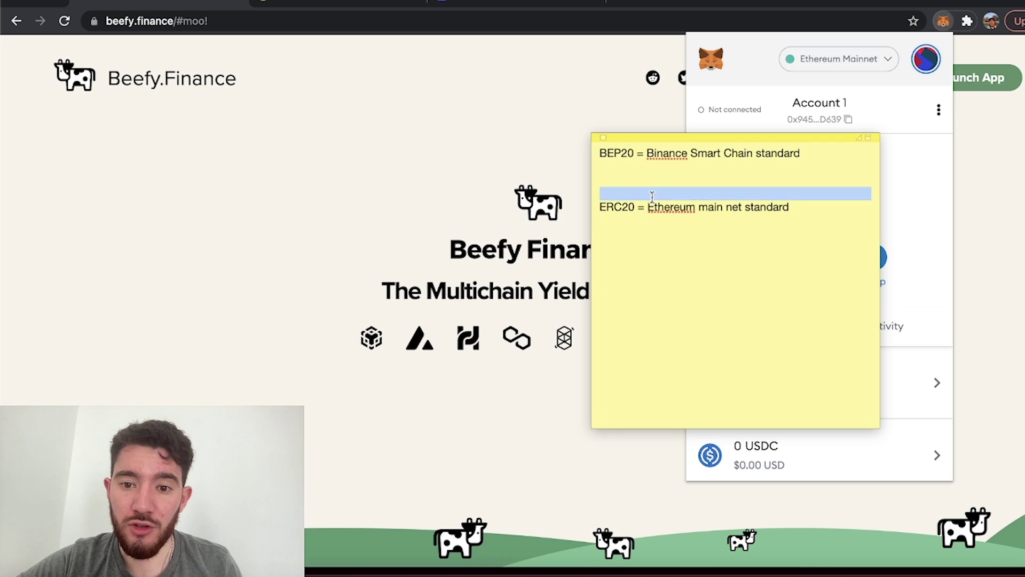
drag(814, 227, 821, 226)
click(831, 223)
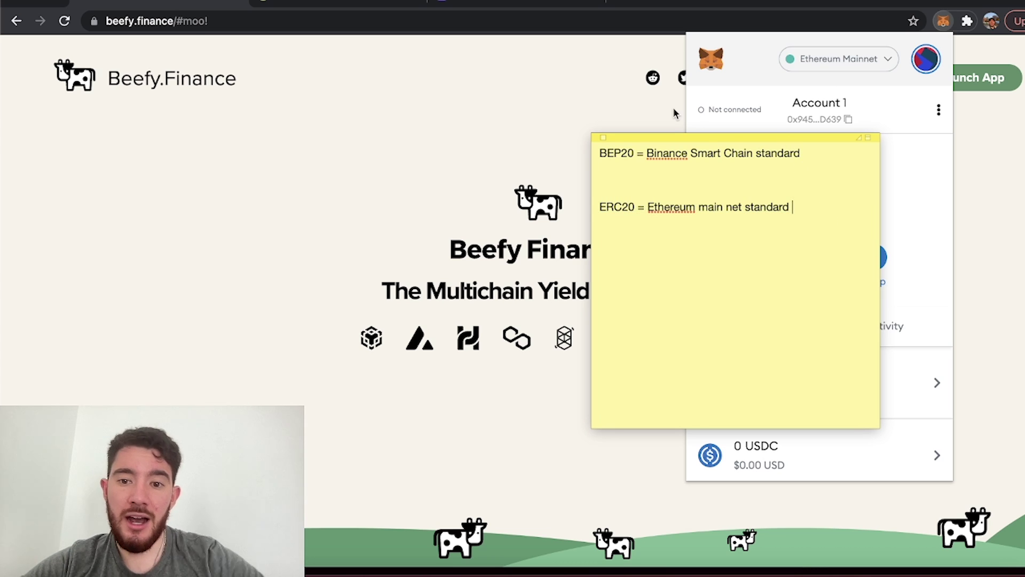
- Open Beefy's BSC vaults app and connect MetaMask through the Injected wallet option
click(629, 118)
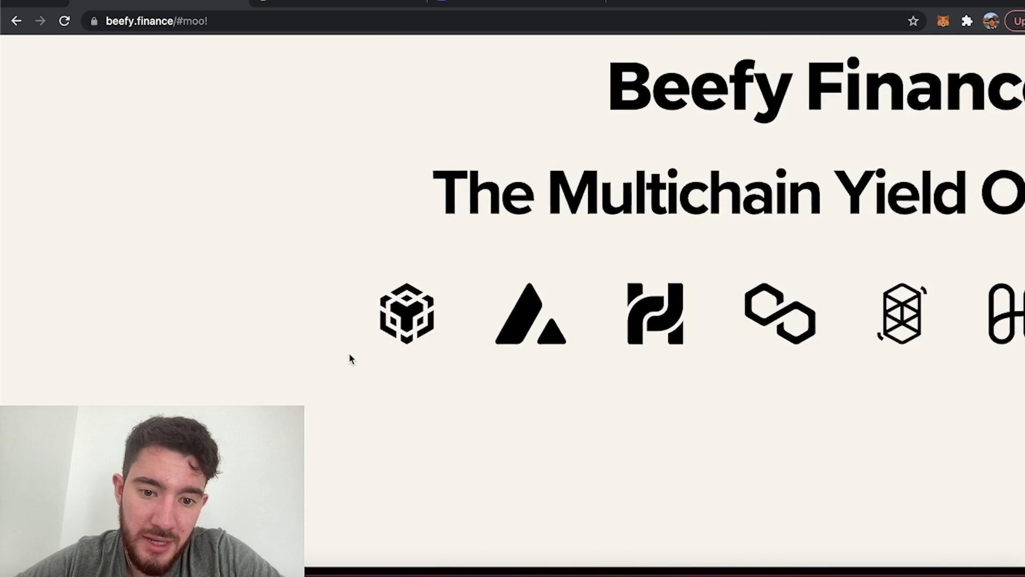
click(375, 339)
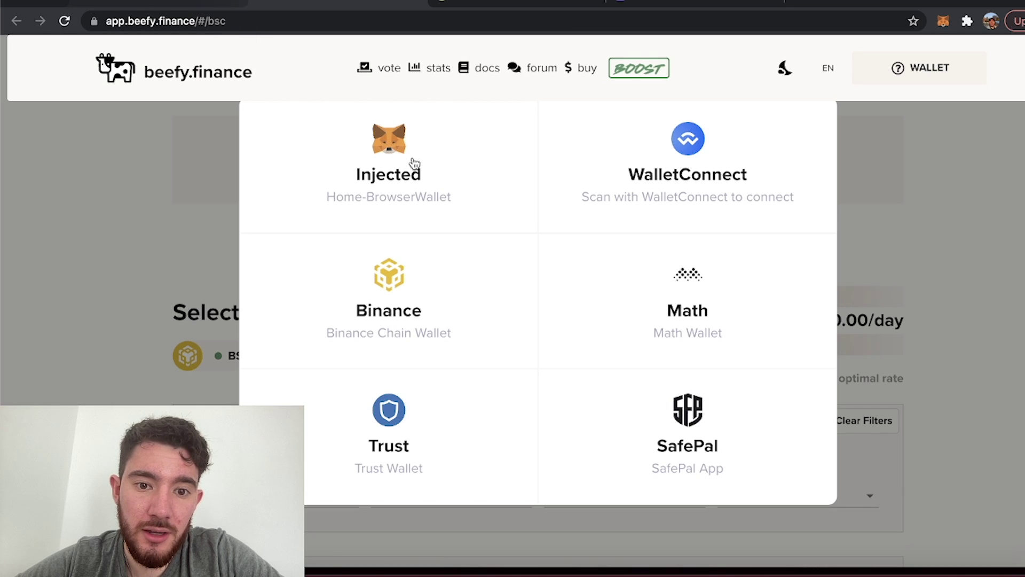
click(414, 163)
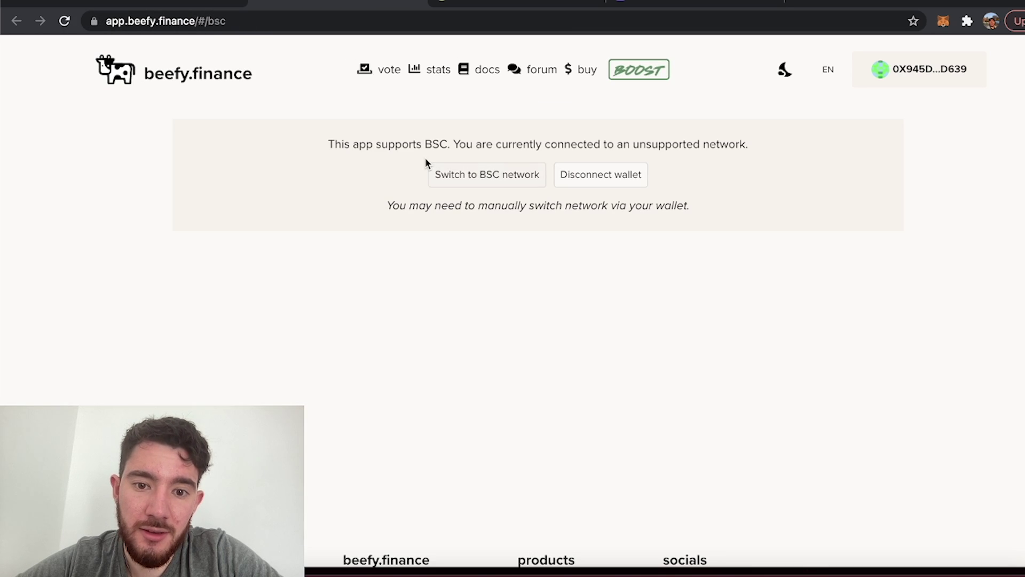
- Approve adding BSC Mainnet to MetaMask and allow Beefy to switch to it
click(504, 183)
scroll(1022, 343, down, 2)
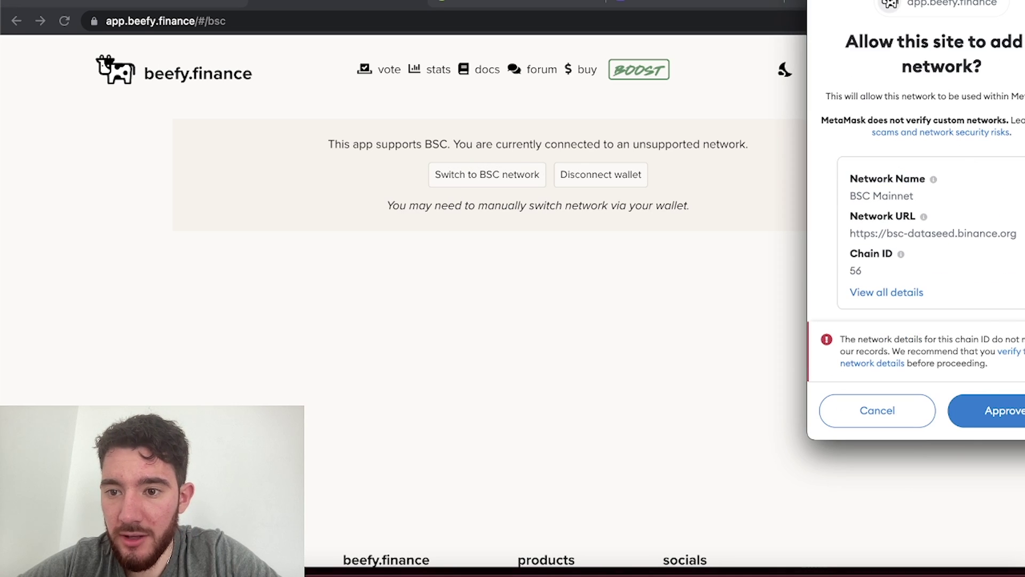
click(1013, 420)
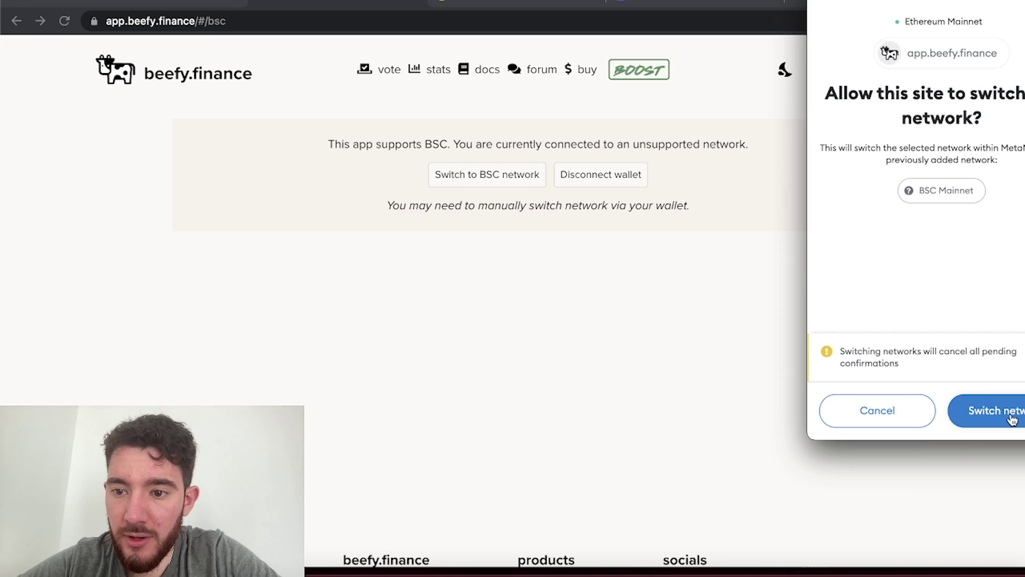
click(1013, 421)
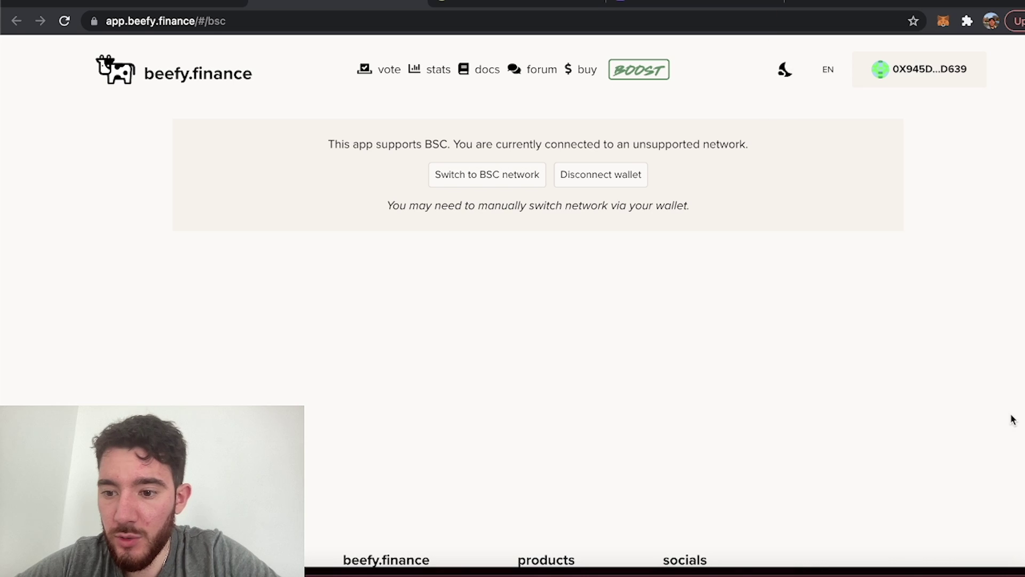
- Toggle the wallet network to Ethereum Mainnet and back to BSC Mainnet, showing 0 BNB
click(943, 21)
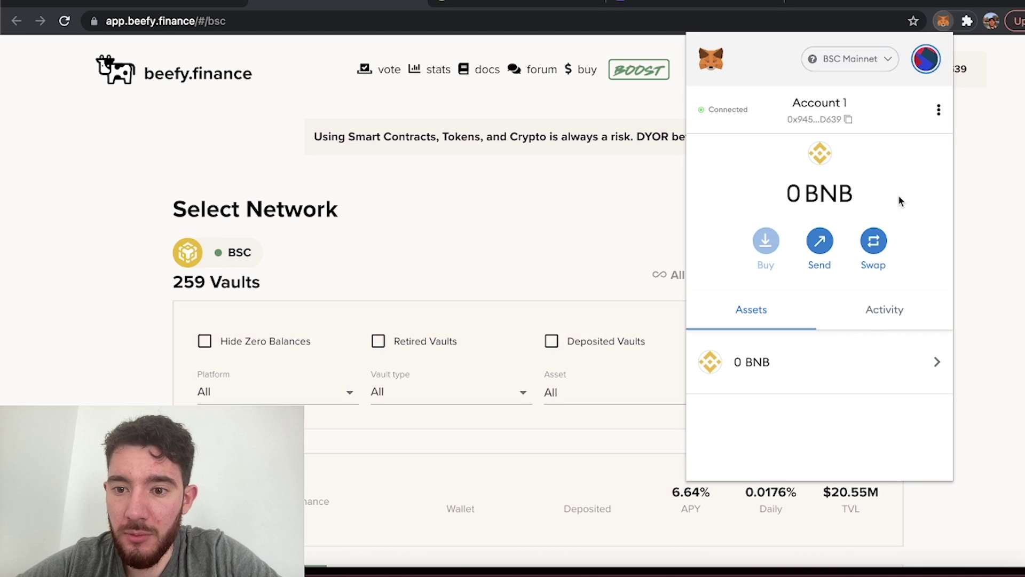
click(871, 59)
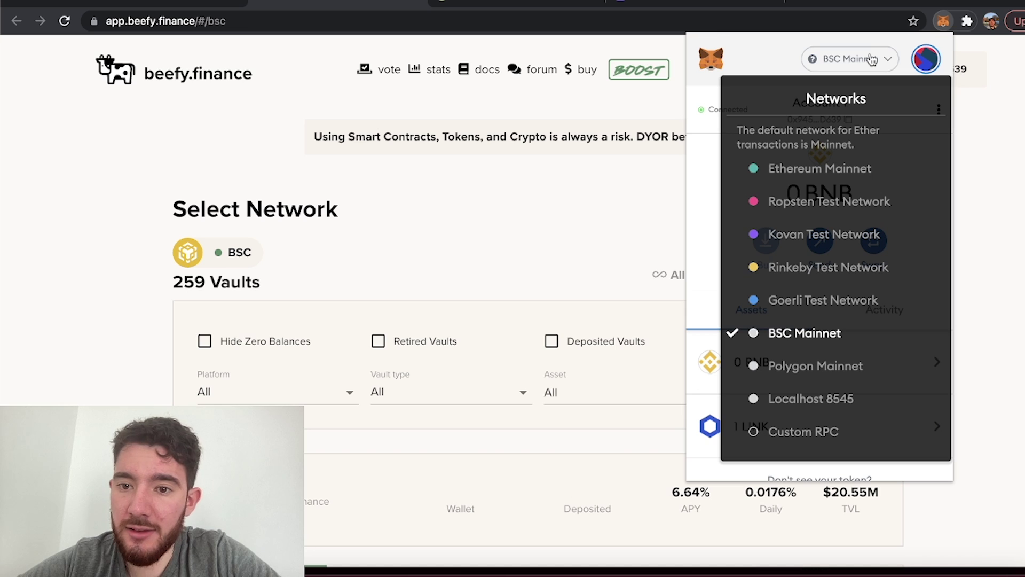
click(842, 167)
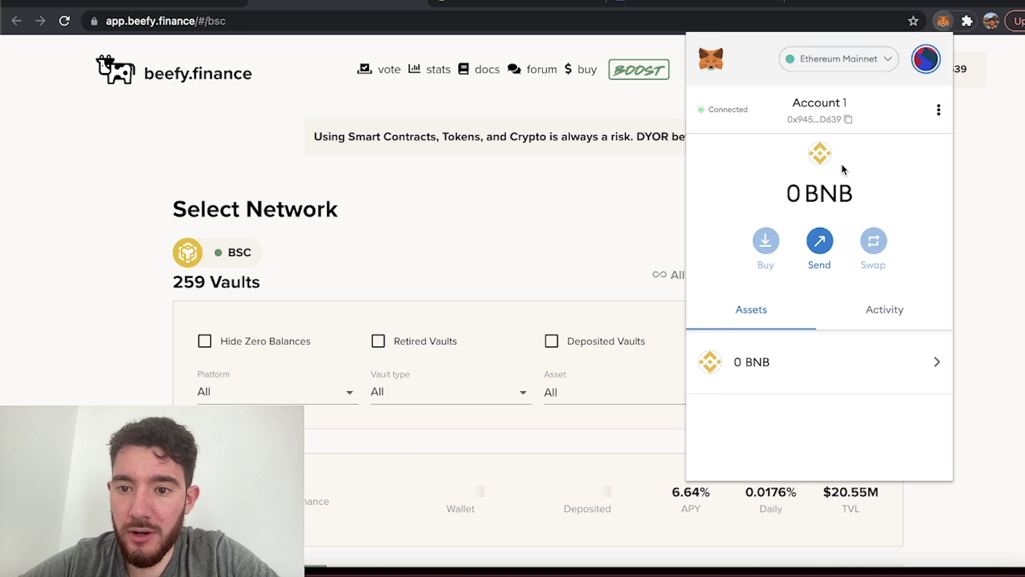
click(870, 63)
click(849, 341)
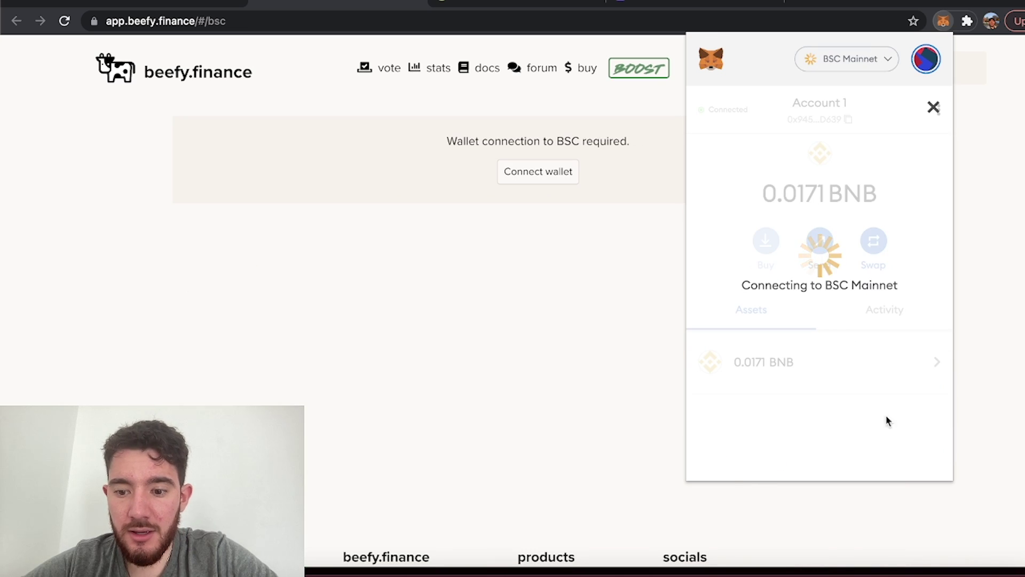
click(820, 561)
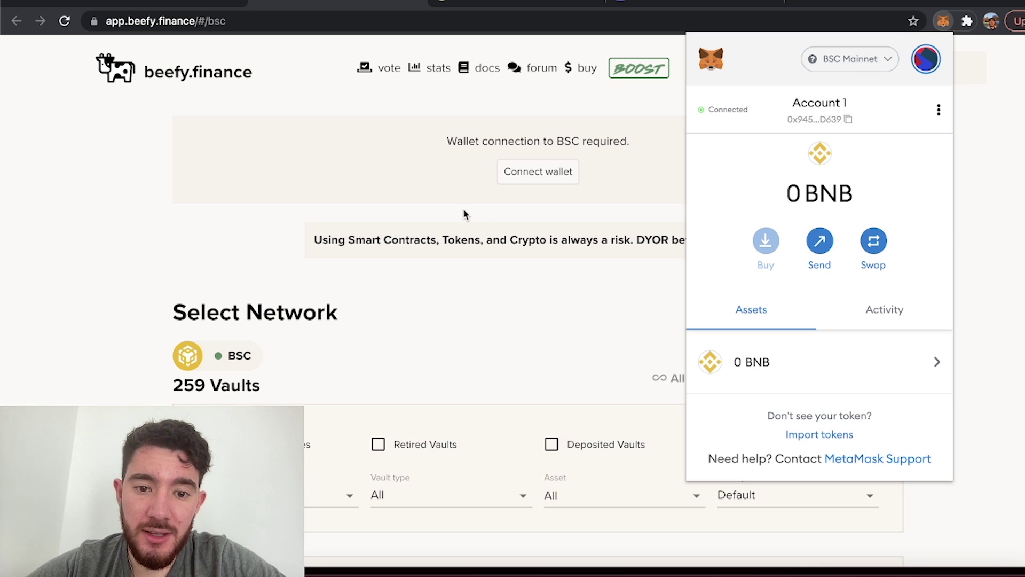
- Search CoinGecko for 'link' and open the Chainlink (LINK) coin page
click(247, 211)
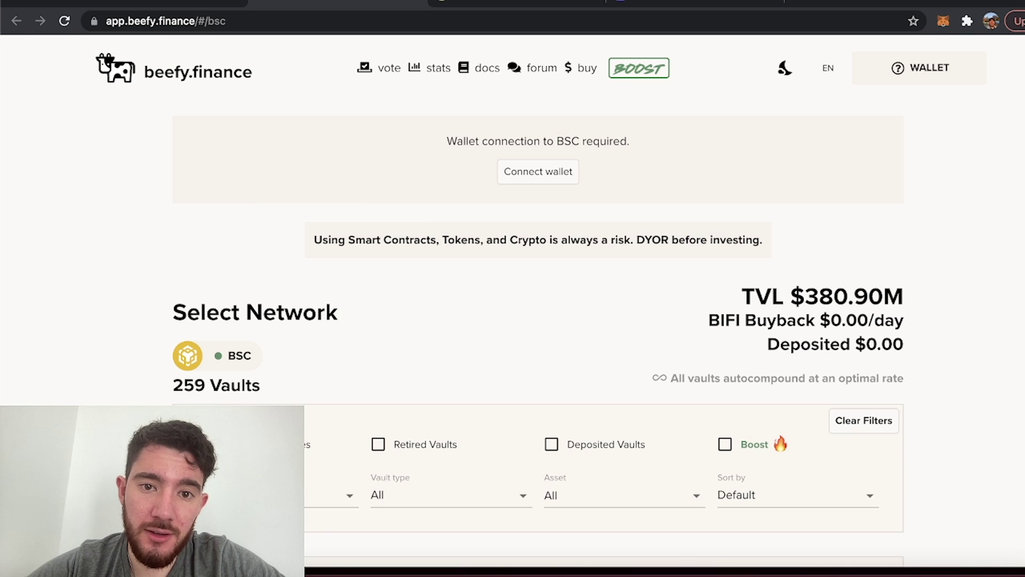
click(225, 3)
click(323, 4)
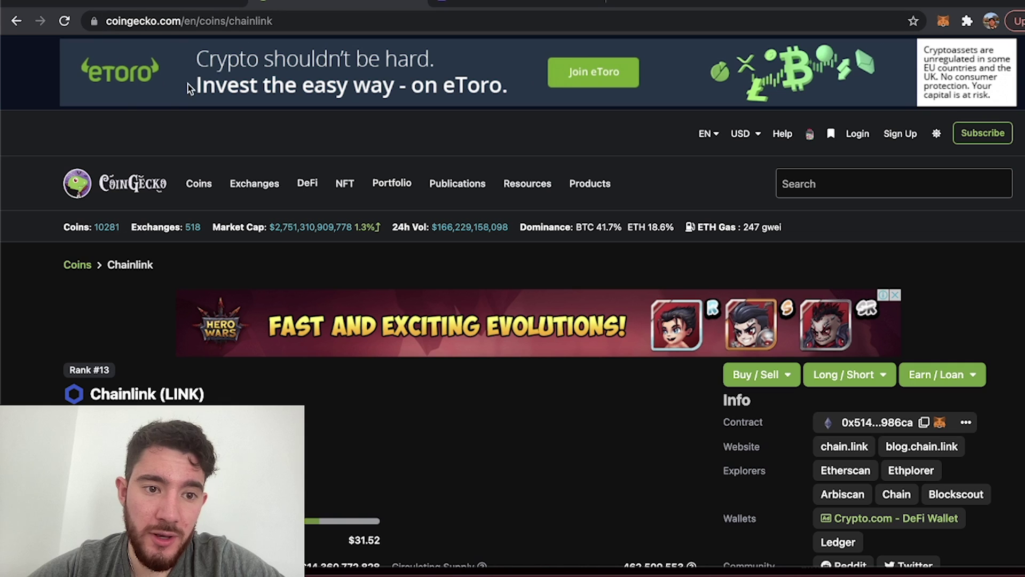
click(88, 189)
click(836, 181)
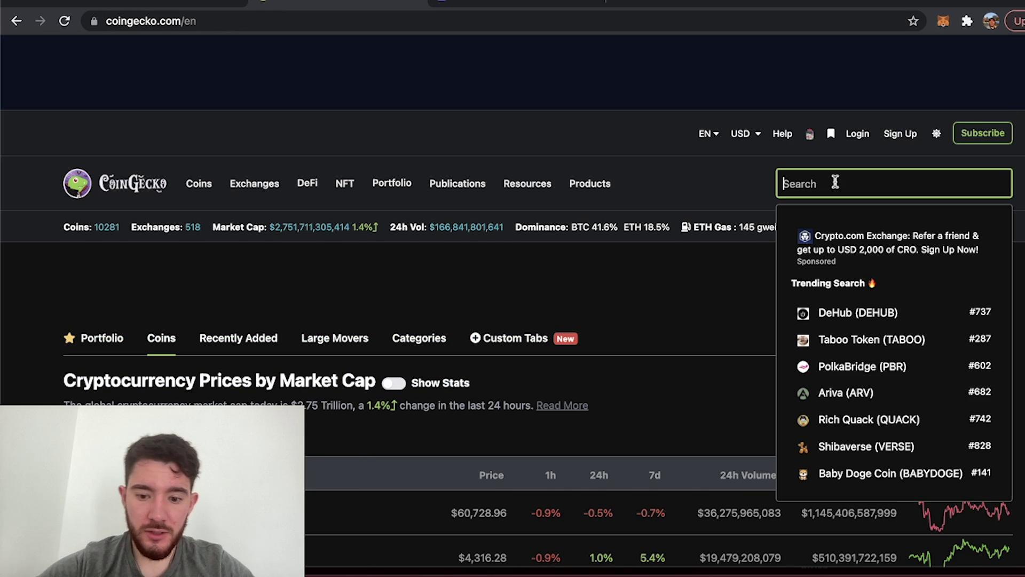
text(link)
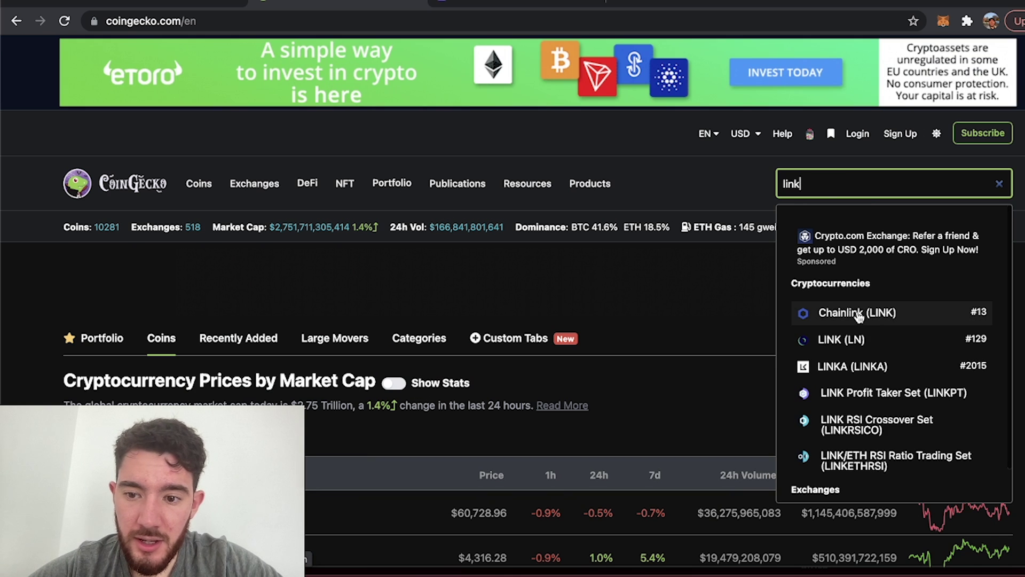
click(859, 314)
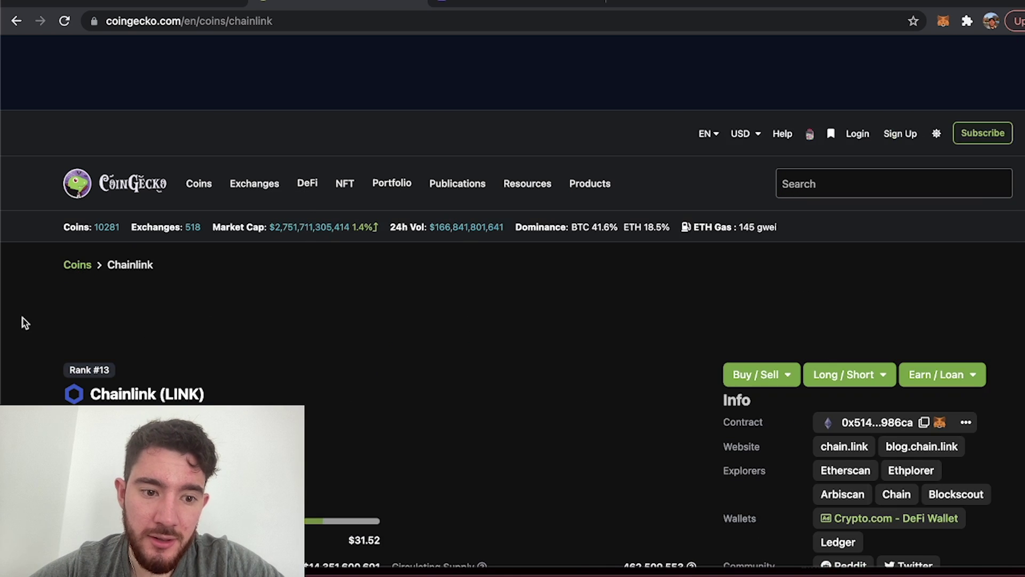
- Reveal Chainlink's contract addresses on other chains
scroll(24, 323, down, 3)
scroll(24, 323, down, 2)
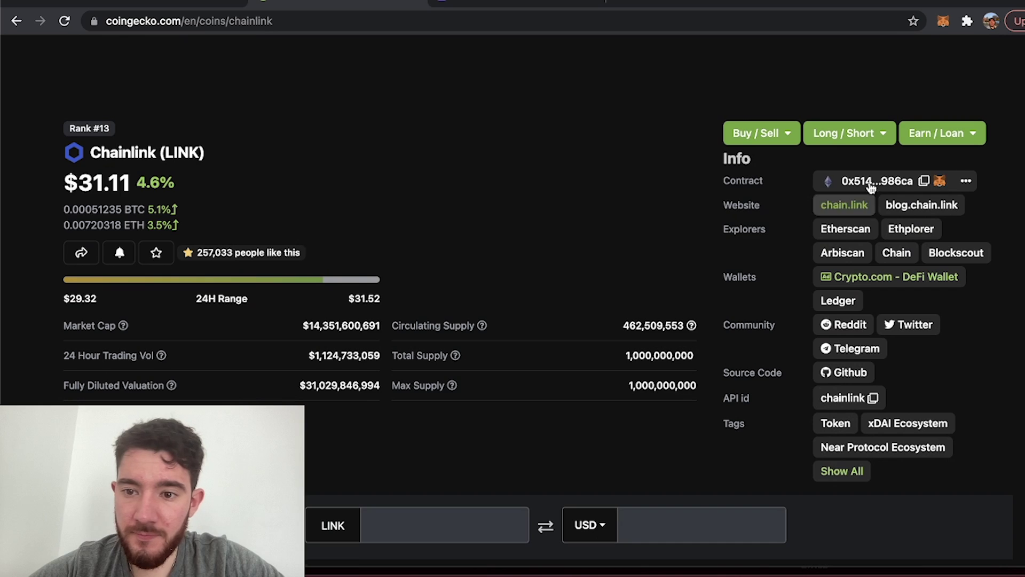
scroll(959, 156, up, 5)
scroll(597, 200, right, 2)
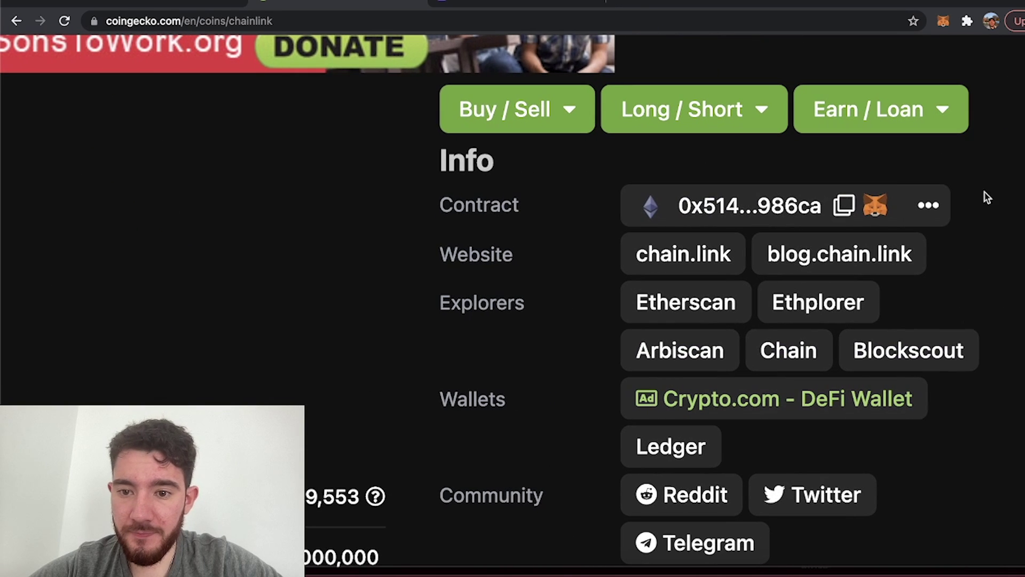
click(928, 205)
scroll(644, 249, down, 5)
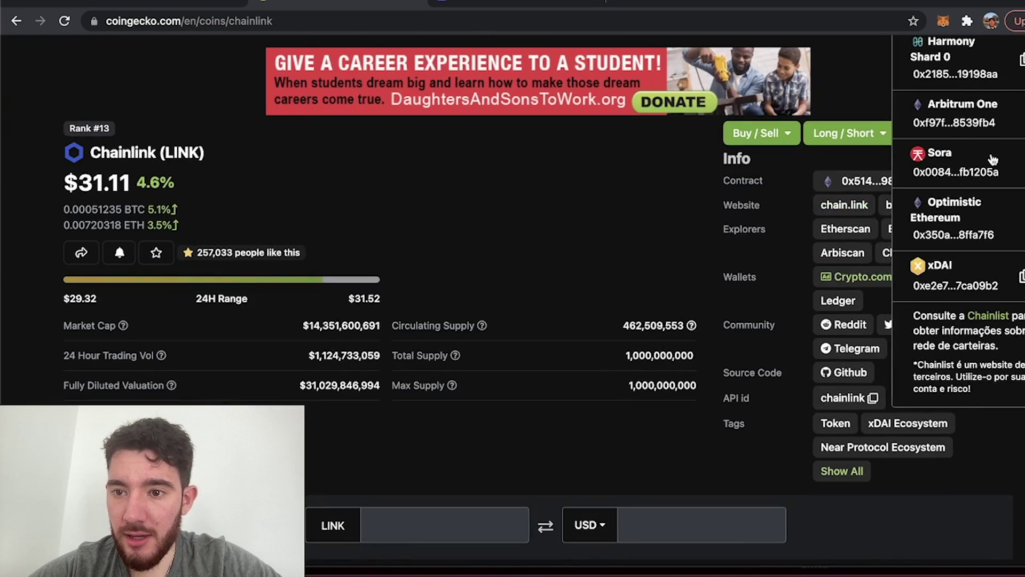
scroll(994, 159, up, 5)
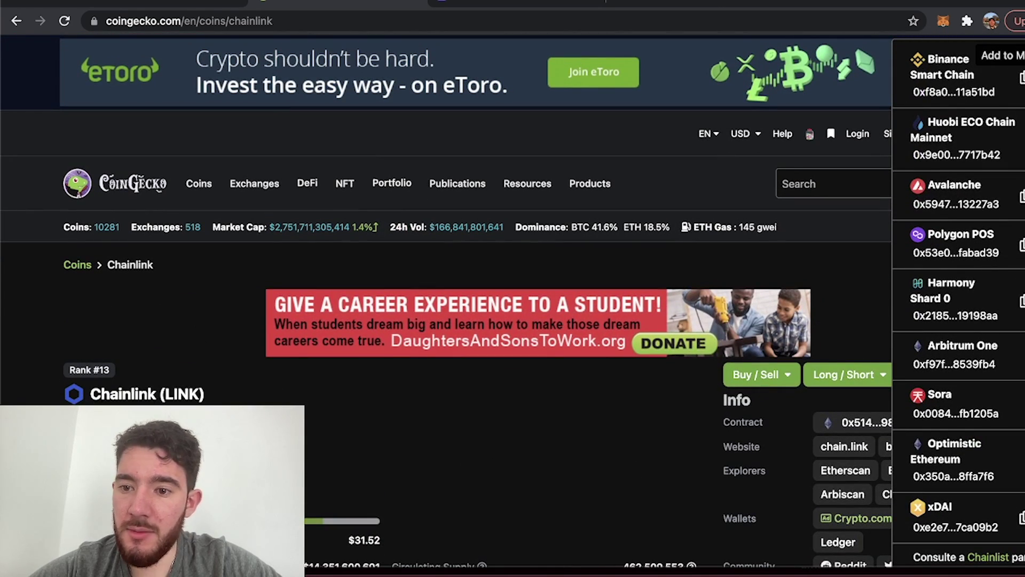
- Add the Binance Smart Chain LINK contract to MetaMask and check the 1 LINK balance
click(1021, 59)
drag(976, 1, 771, 2)
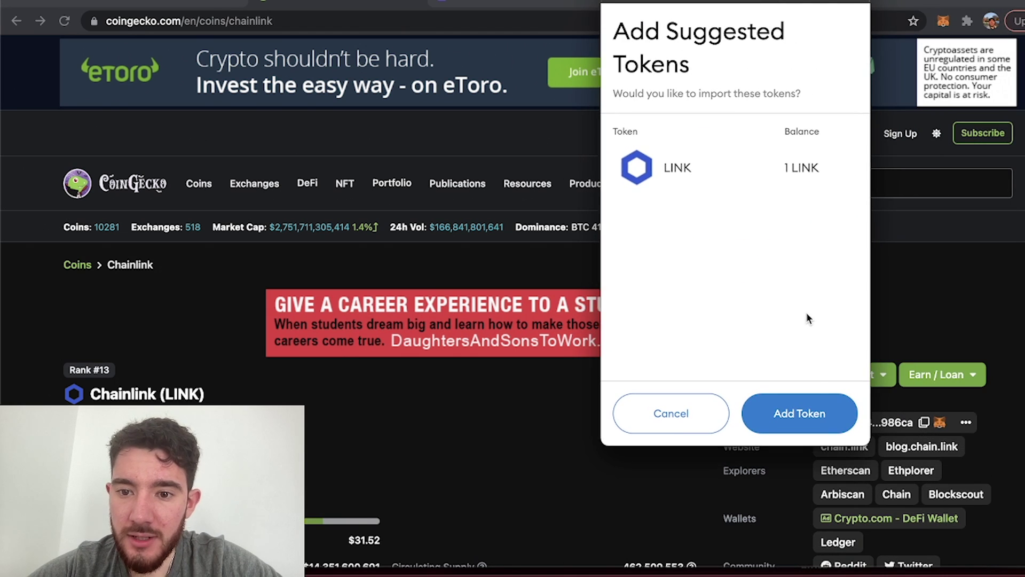
click(800, 414)
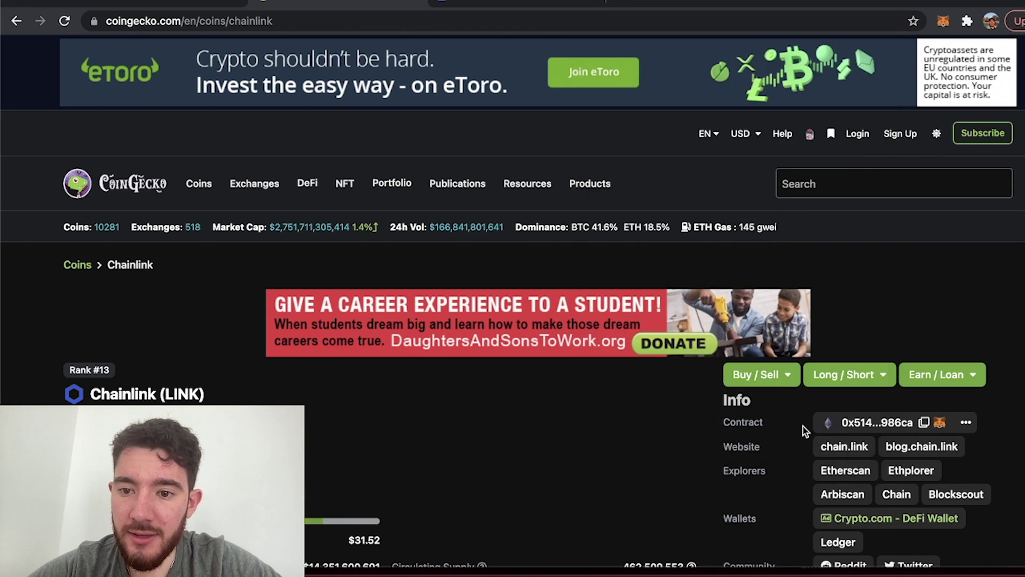
click(943, 21)
scroll(801, 373, down, 2)
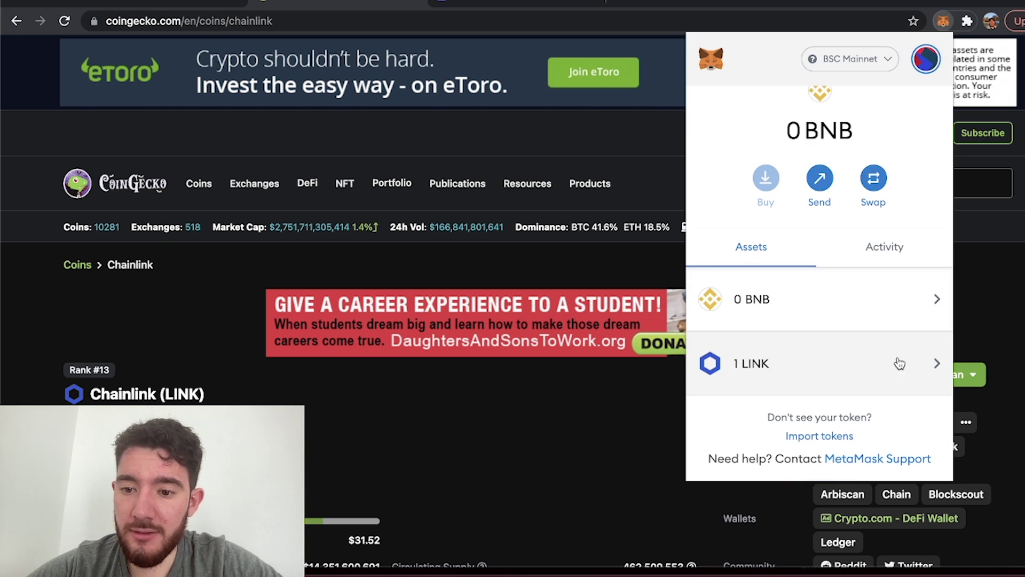
scroll(896, 336, up, 2)
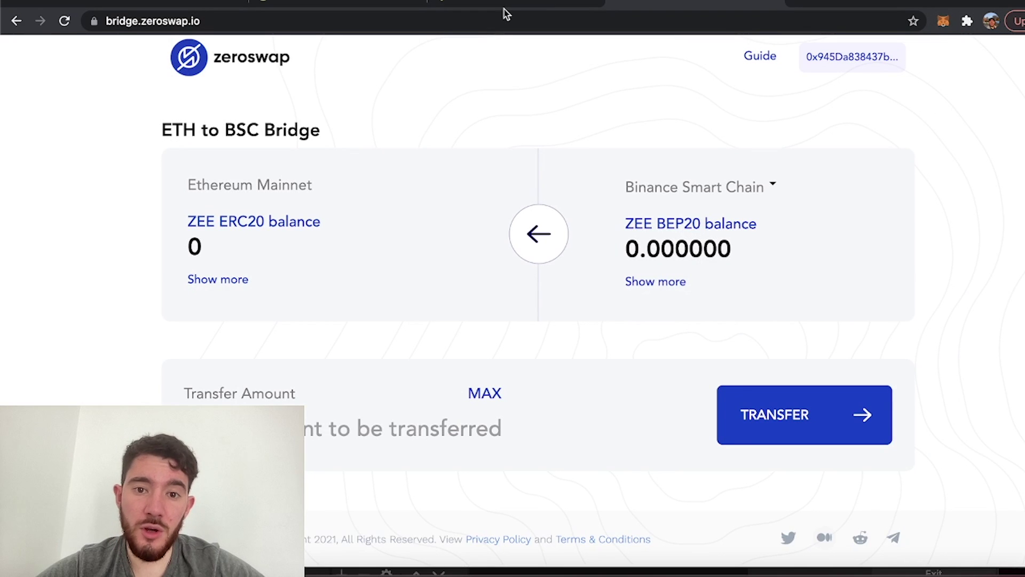
- Check which networks carry the LINK contract on CoinGecko's Chainlink page
click(506, 5)
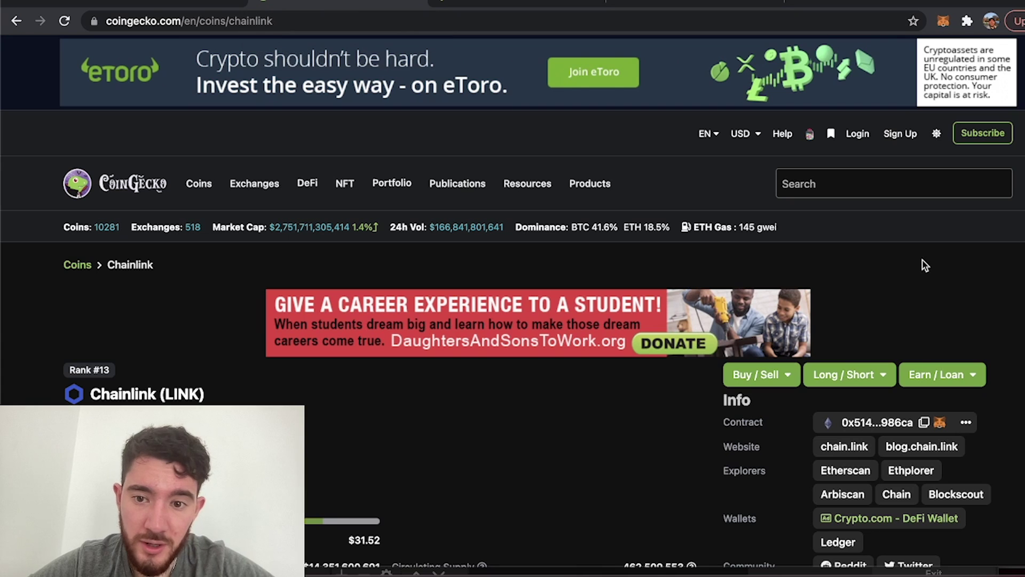
scroll(781, 382, down, 1)
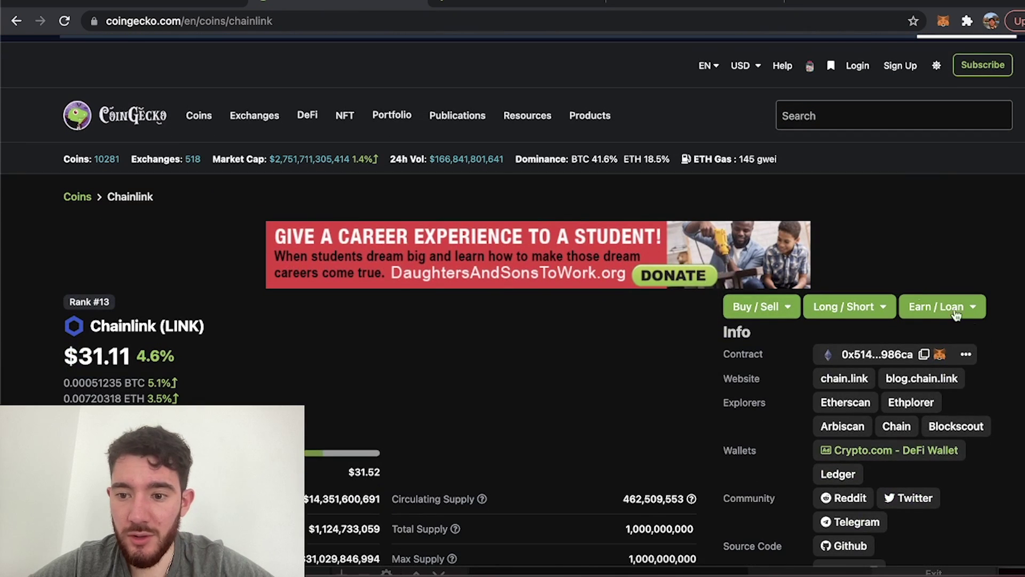
click(966, 354)
click(624, 387)
- Search 'chainlink bep20 contract address' and copy the Binance-Peg ChainLink contract from BscScan
click(654, 21)
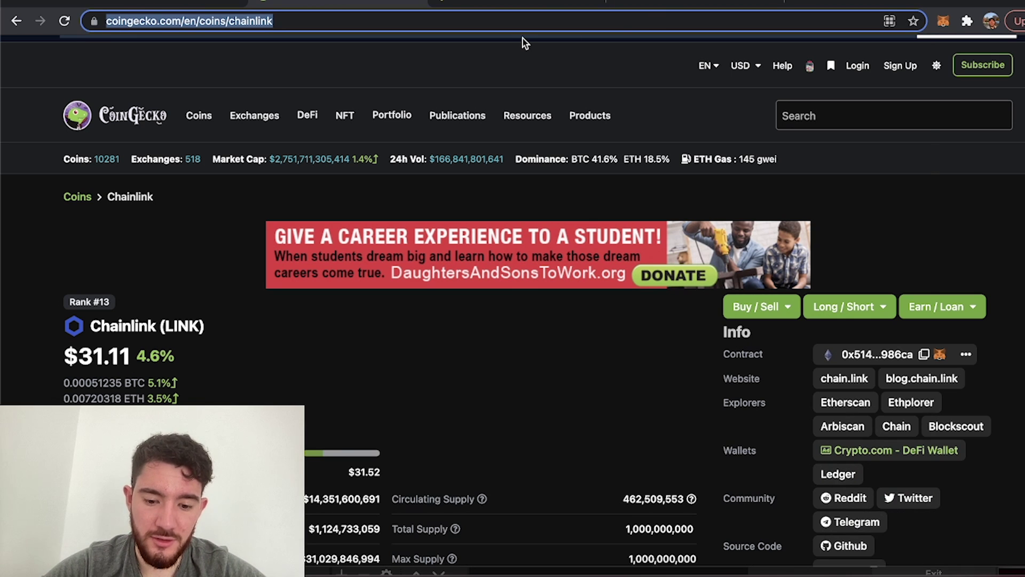
text(chainlink bep20)
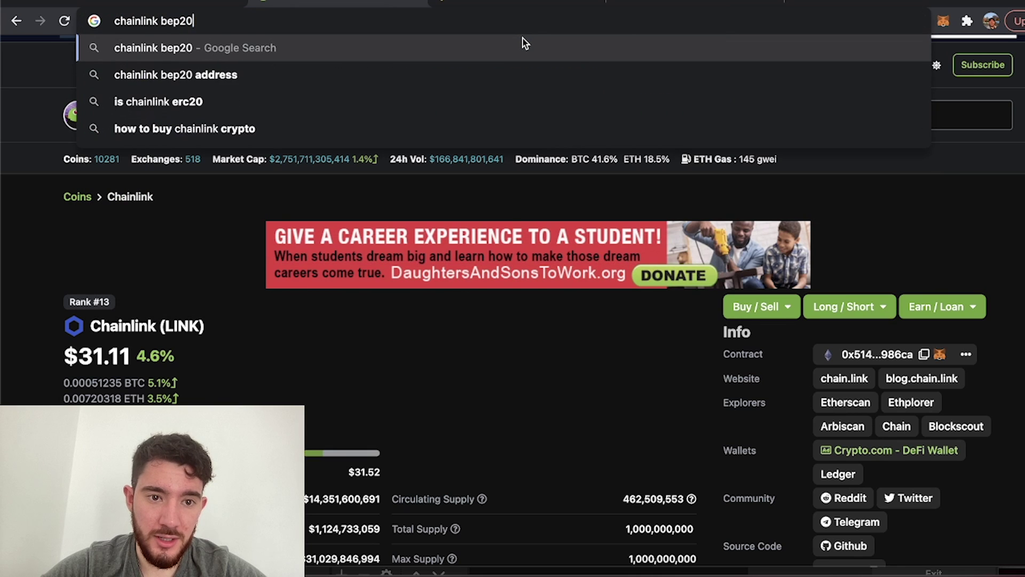
text( contract address)
key(Return)
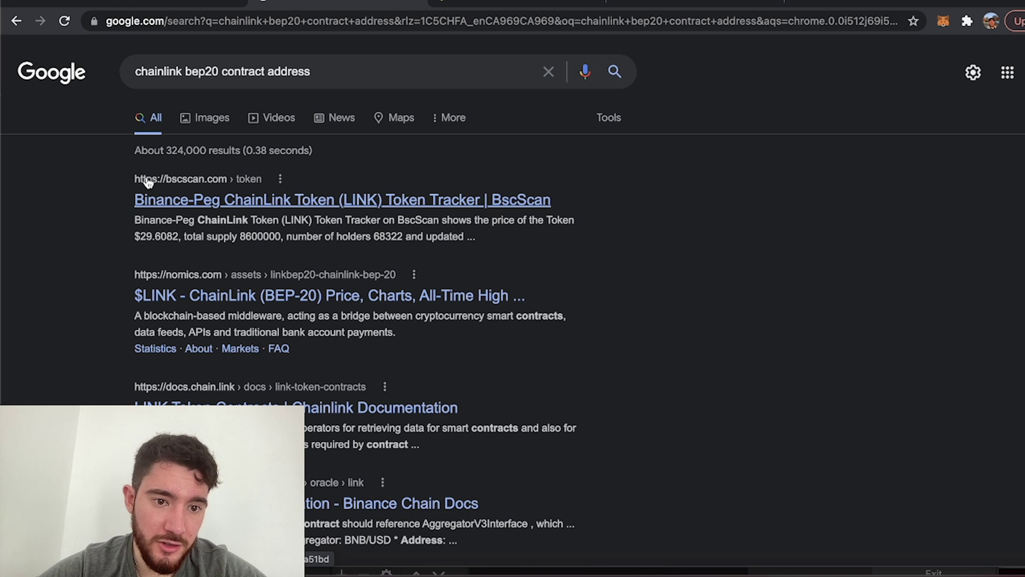
click(190, 201)
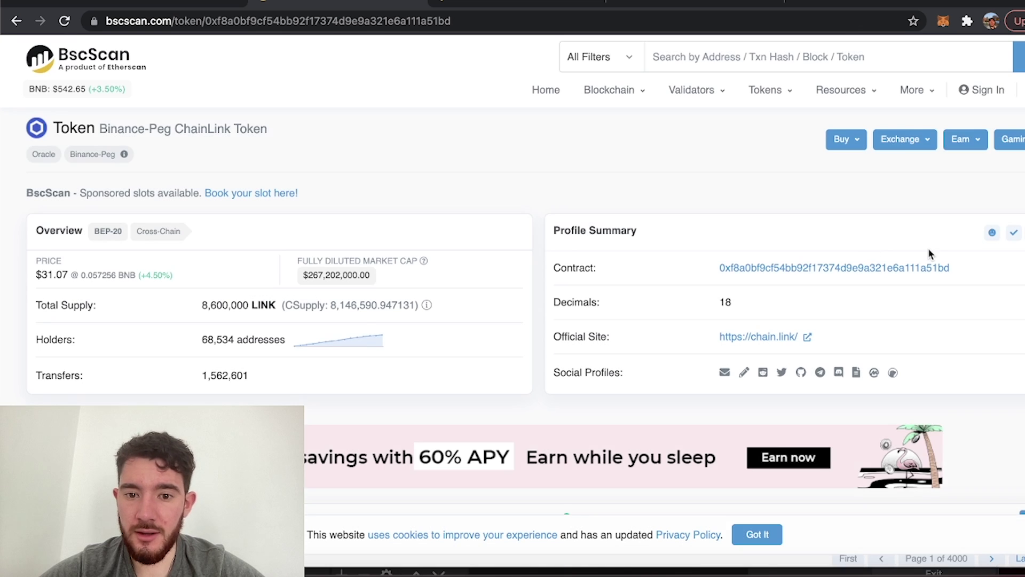
scroll(928, 247, up, 5)
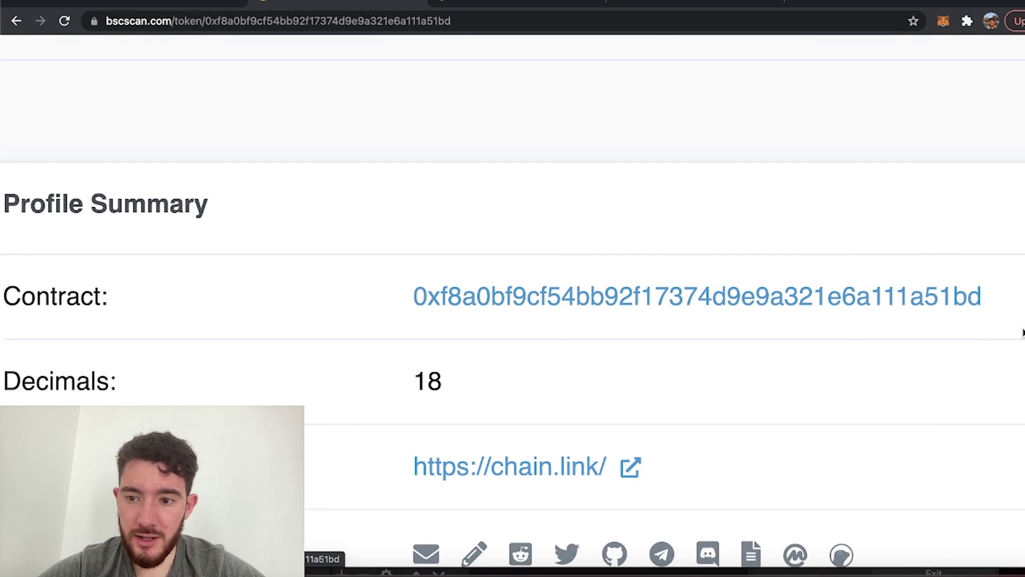
click(1010, 295)
- Import the pasted LINK contract as a custom token in MetaMask and view its 1 LINK balance
scroll(1010, 294, down, 5)
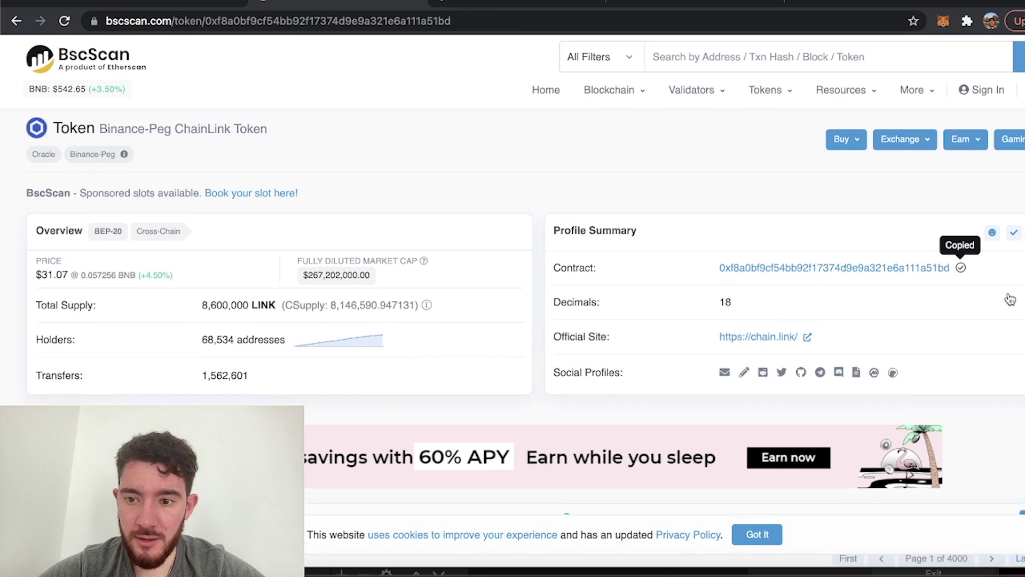
click(942, 22)
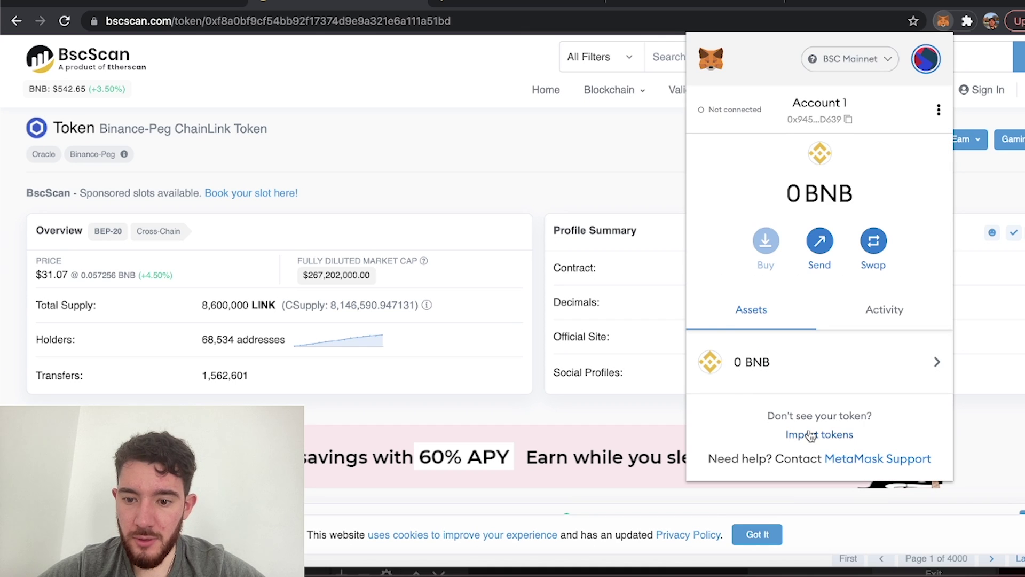
click(811, 436)
key(ctrl+v)
scroll(810, 354, down, 1)
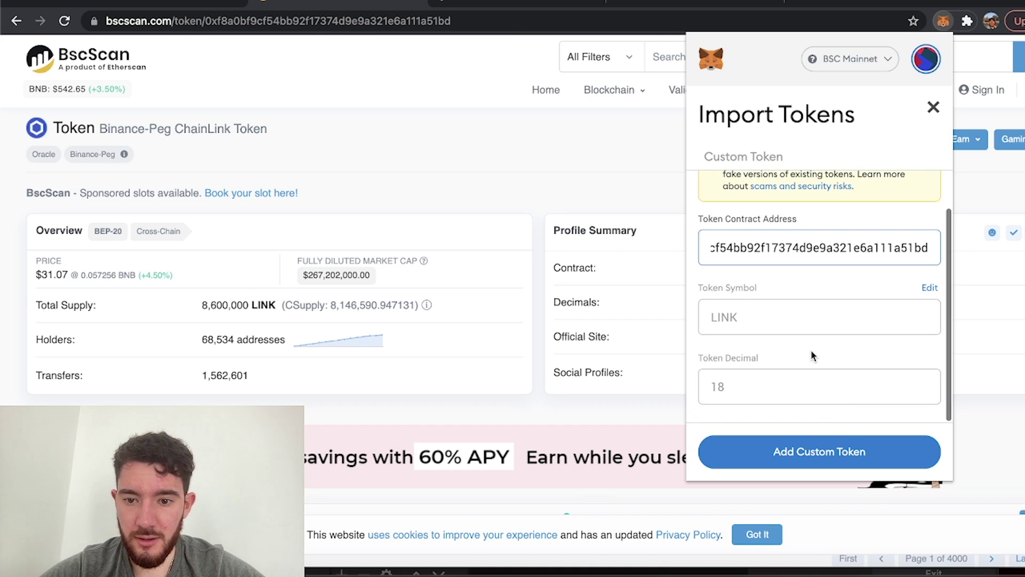
click(835, 453)
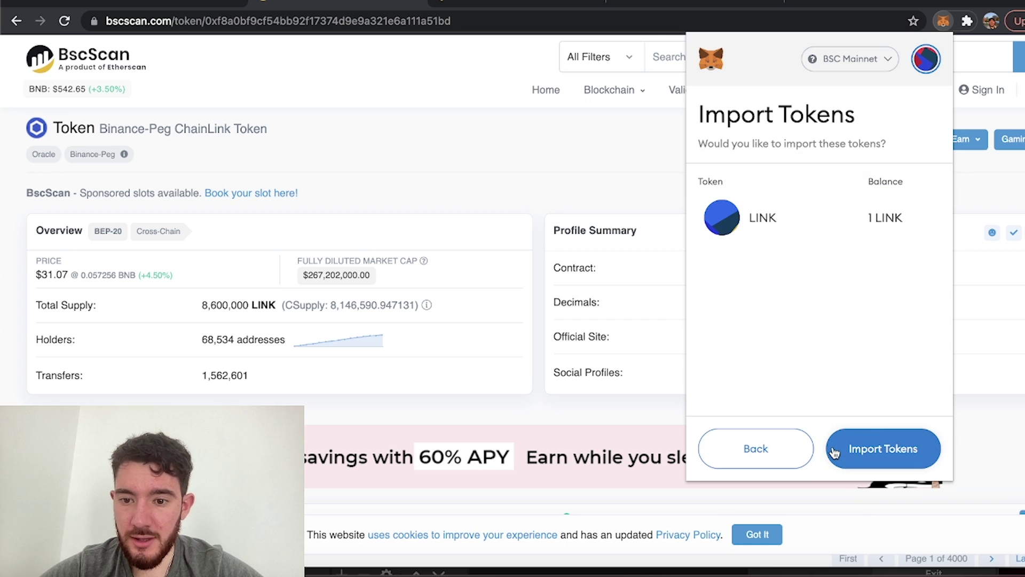
click(881, 441)
click(729, 110)
click(836, 427)
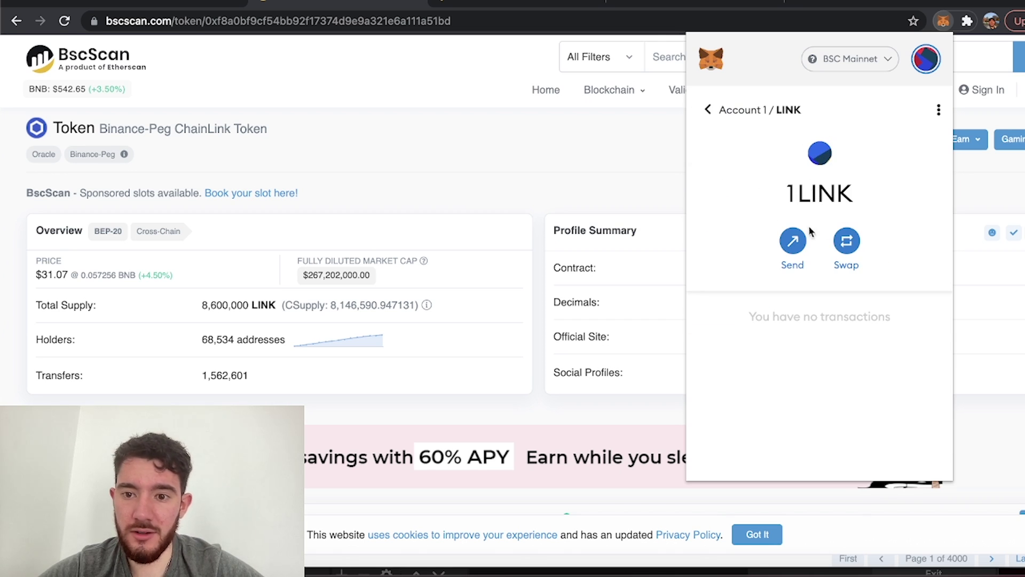
click(571, 225)
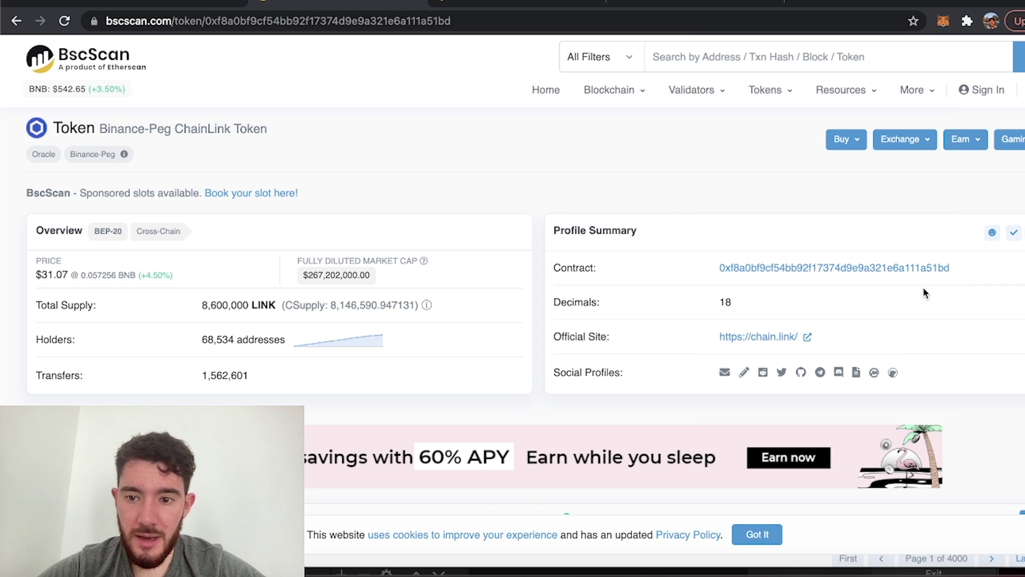
drag(966, 264, 710, 261)
click(554, 201)
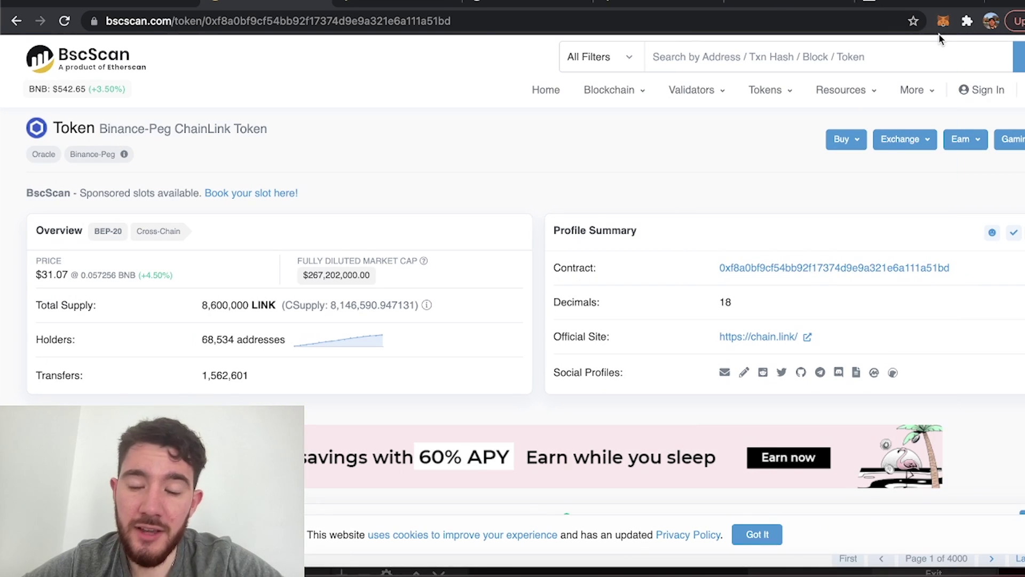
click(943, 21)
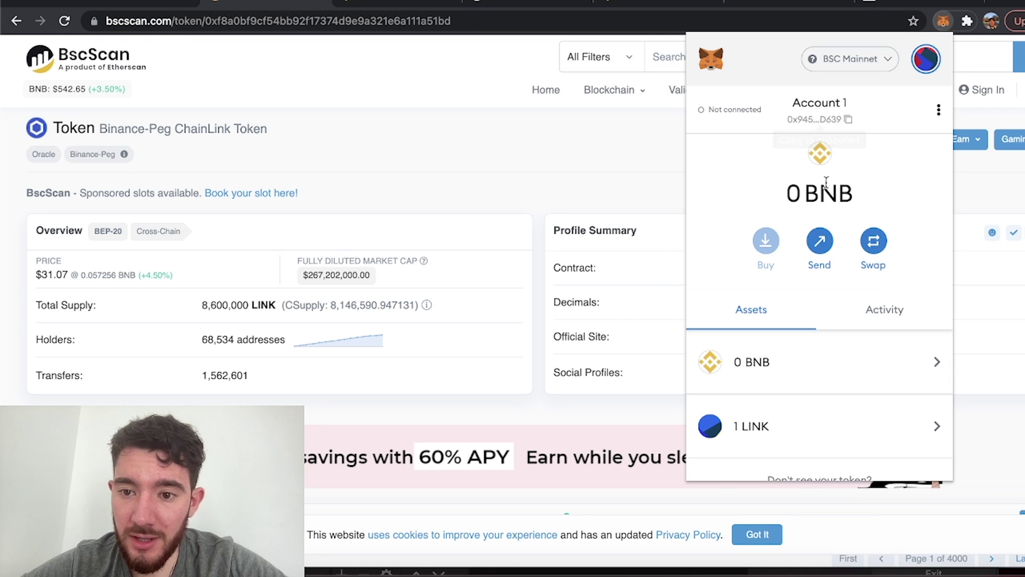
drag(786, 189, 828, 181)
click(850, 188)
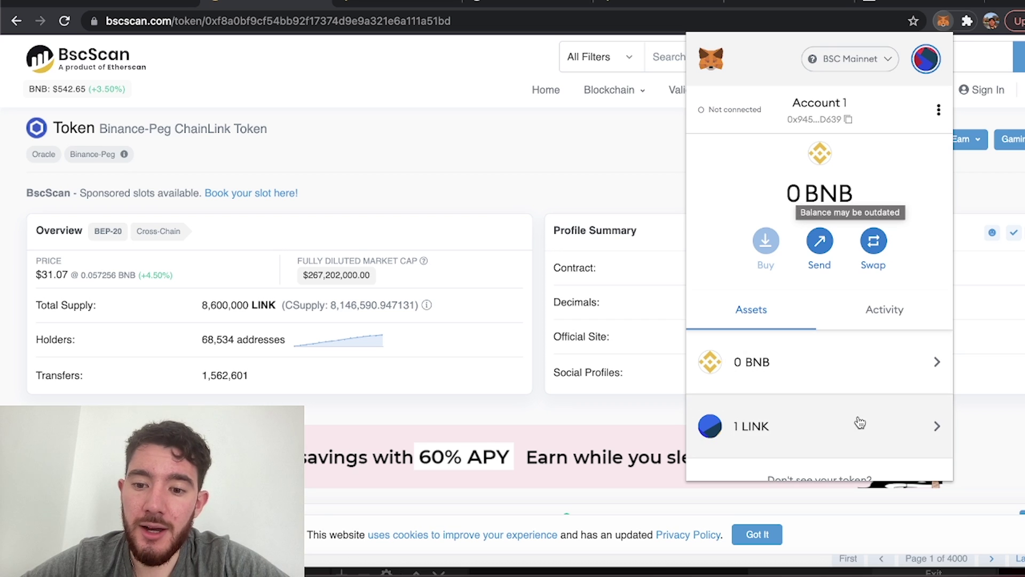
scroll(851, 437, down, 1)
click(851, 374)
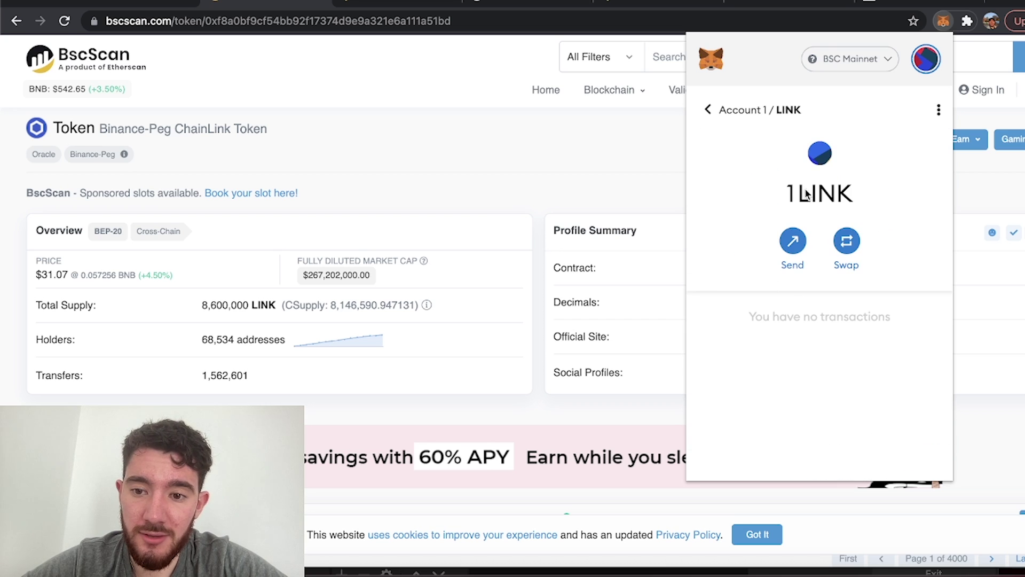
click(715, 114)
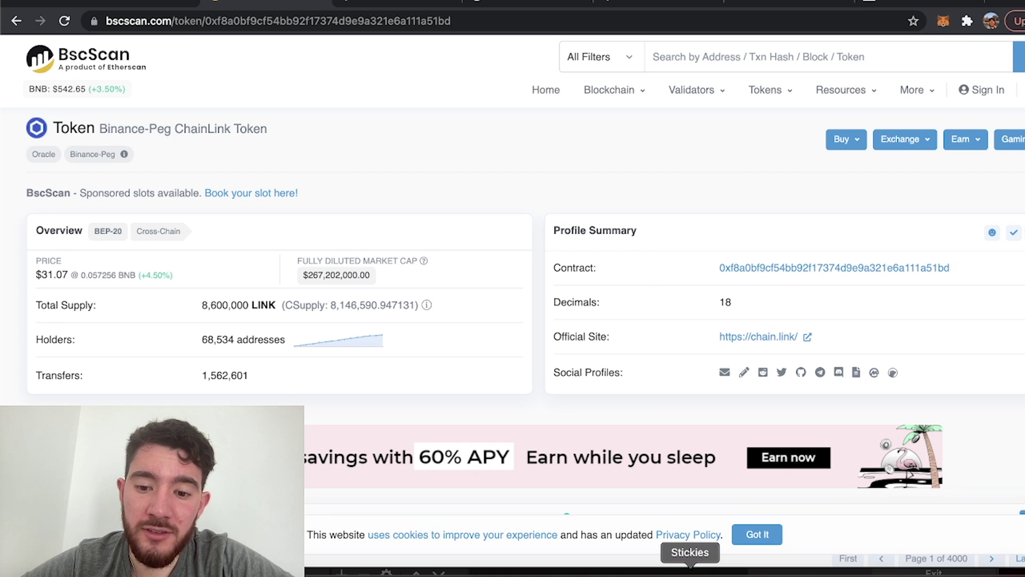
- Bring up the BEP20 vs ERC20 Stickies note and move it up and left
click(690, 573)
drag(527, 142, 504, 133)
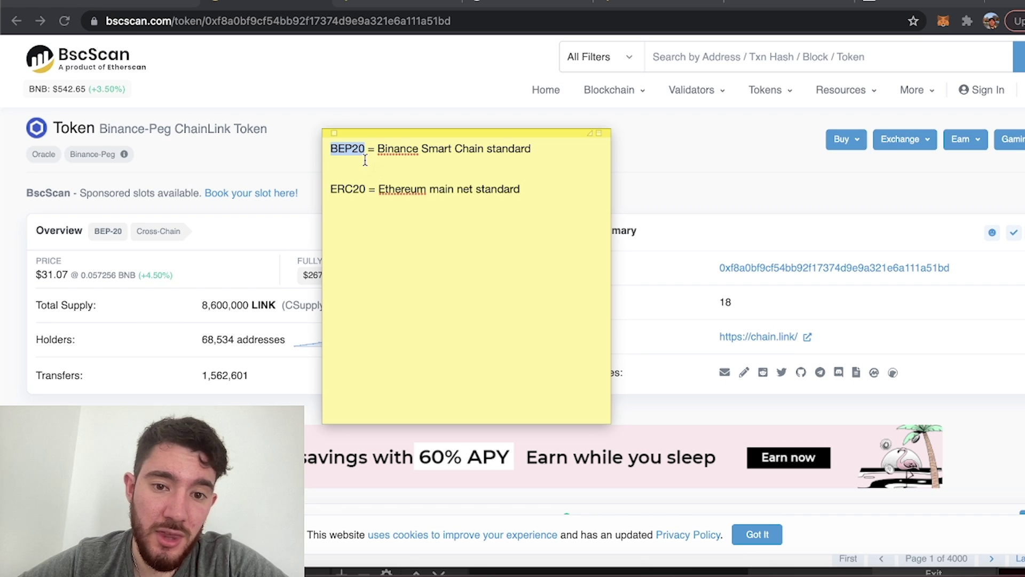
click(364, 152)
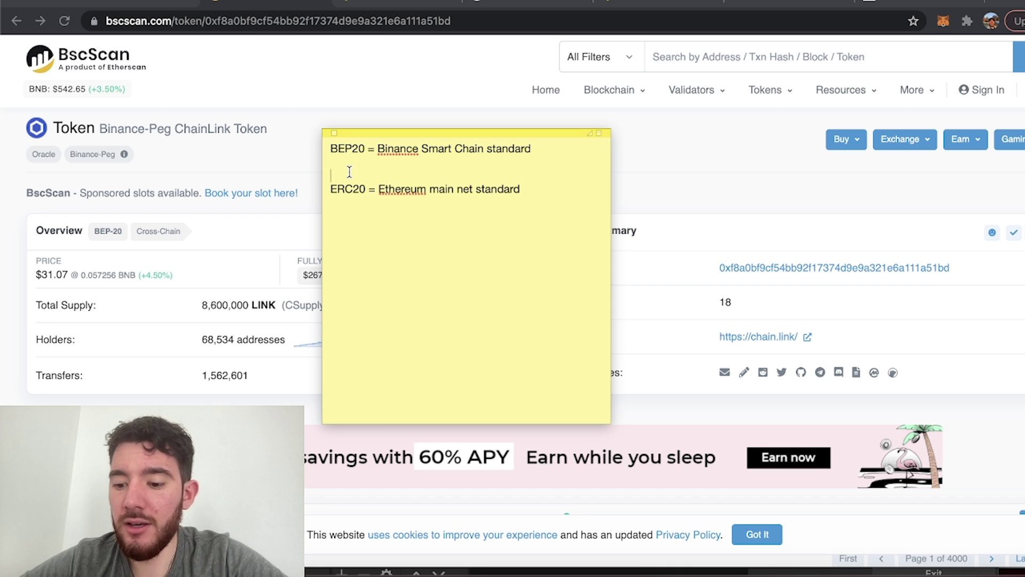
- Adjust the blank lines between the BEP20 and ERC20 lines and highlight the ERC20 term
key(BackSpace)
key(Return)
key(Return)
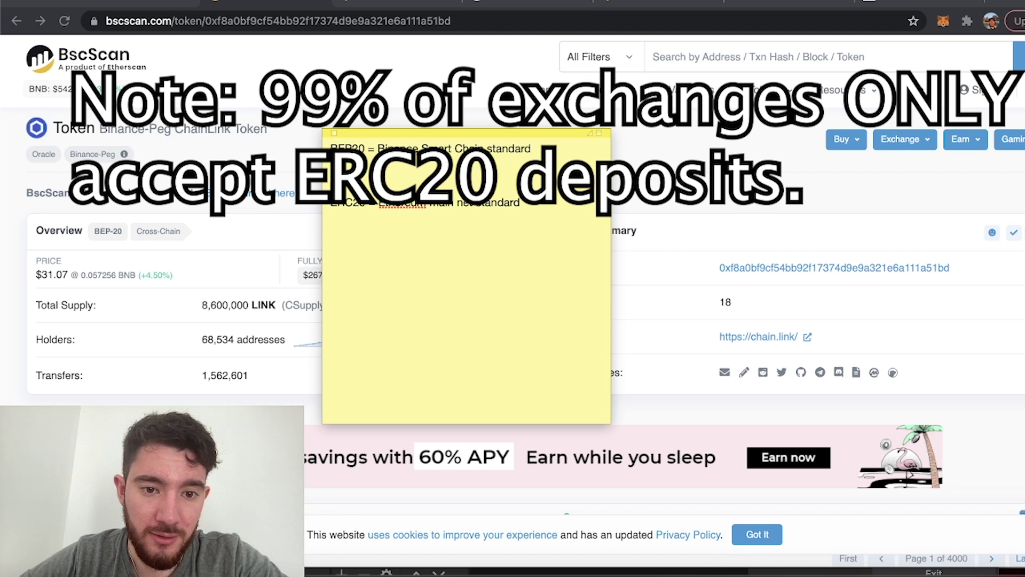
key(BackSpace)
key(BackSpace)
key(Return)
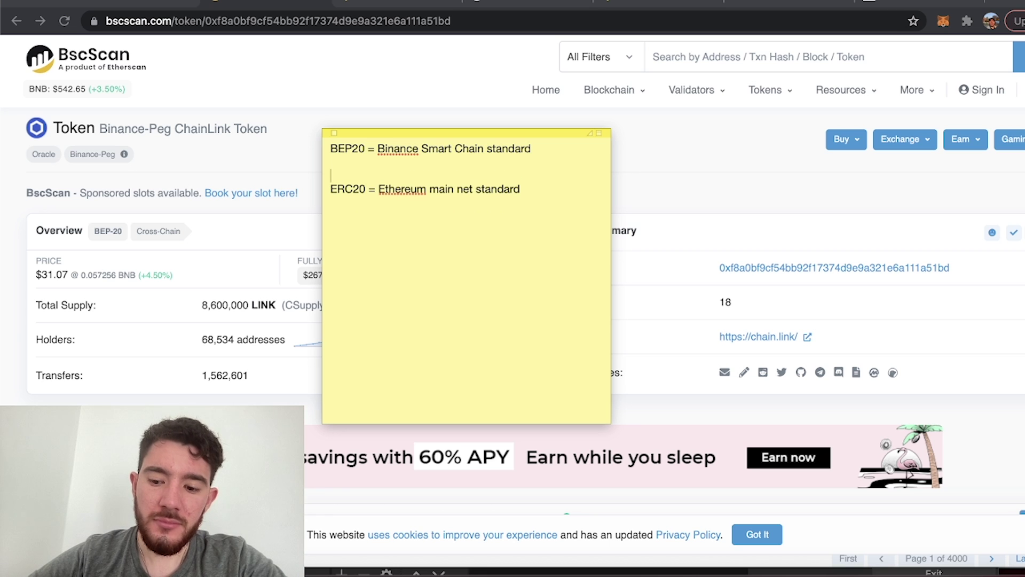
key(Delete)
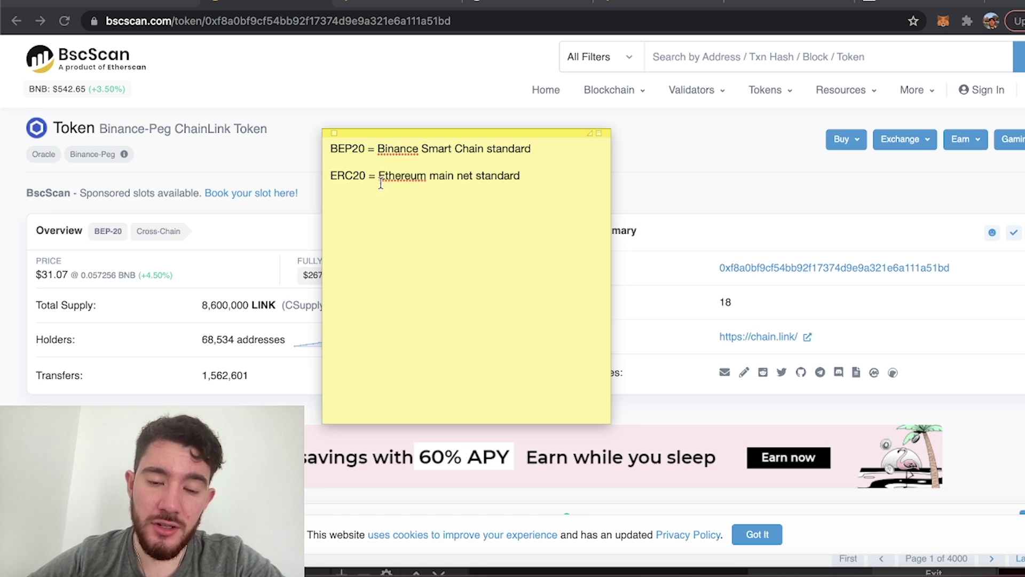
drag(364, 150, 318, 181)
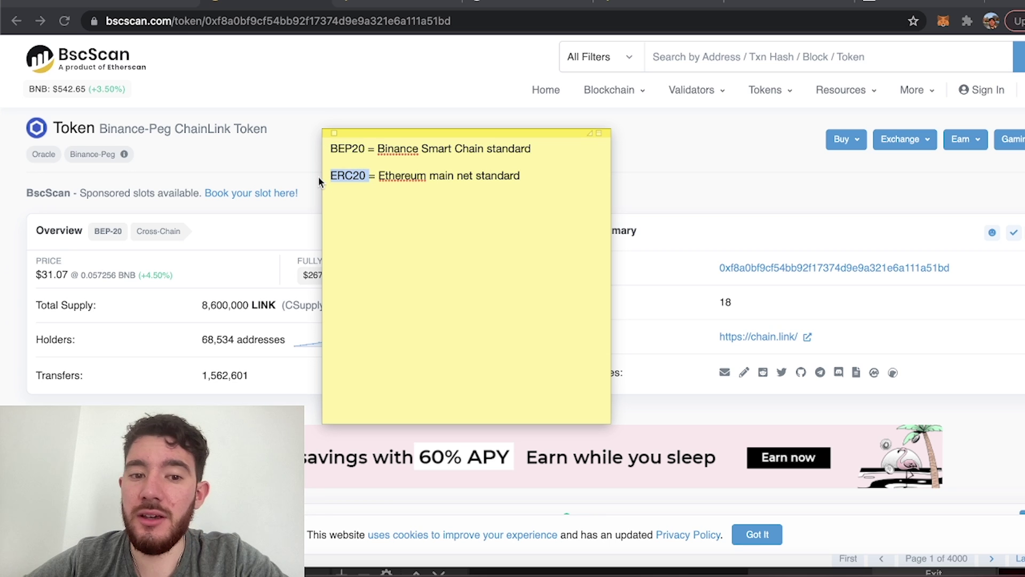
click(410, 162)
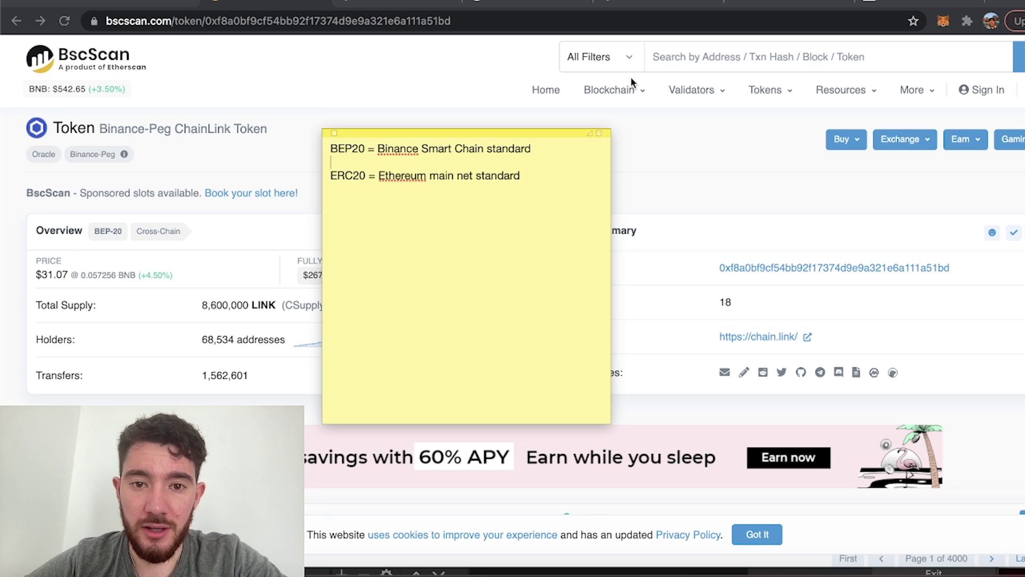
- Browse Binance Bridge's full token list, keeping LINK as the asset
click(398, 2)
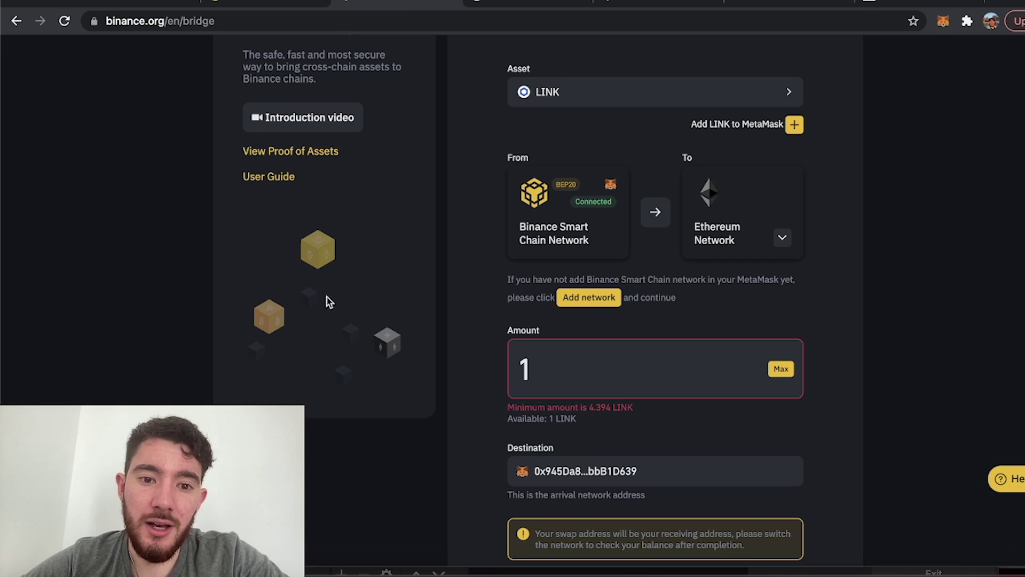
scroll(323, 312, up, 3)
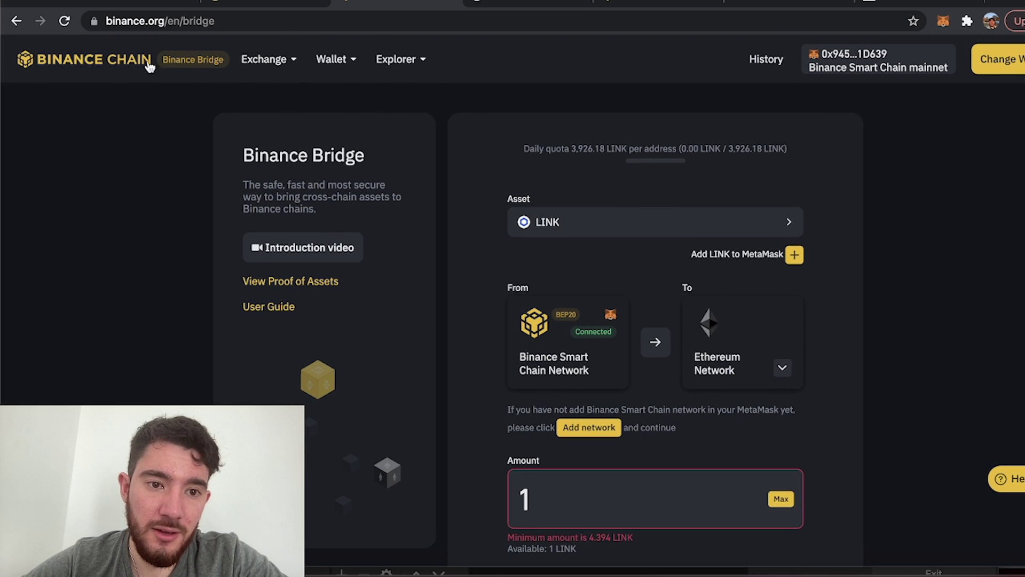
scroll(565, 268, down, 1)
scroll(908, 107, up, 1)
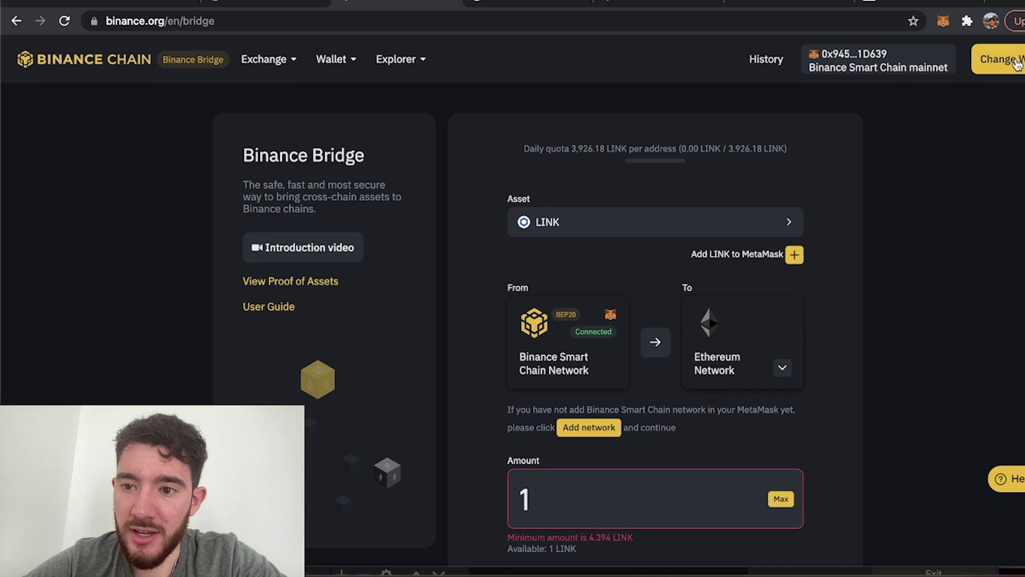
click(664, 231)
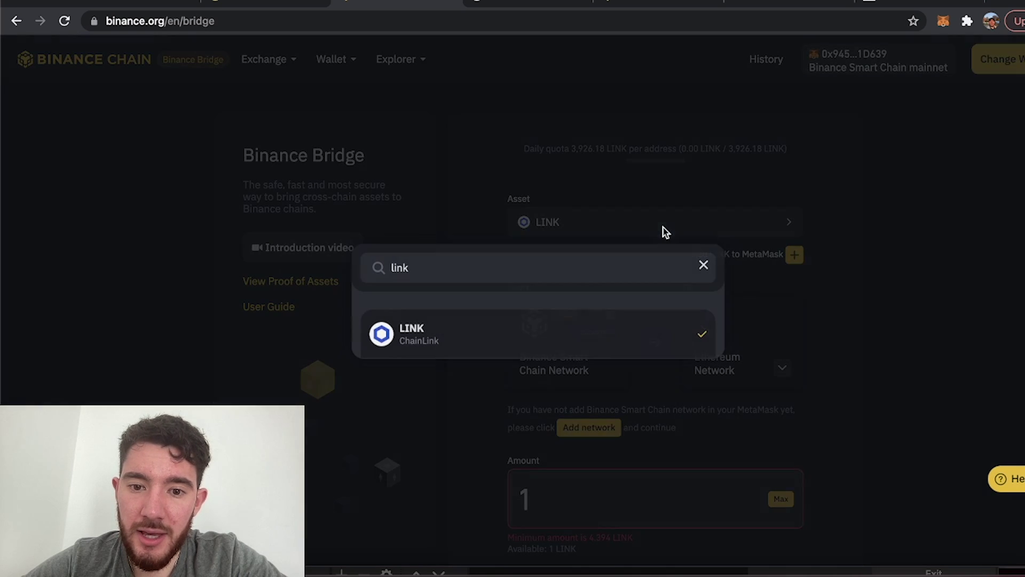
click(704, 264)
click(686, 230)
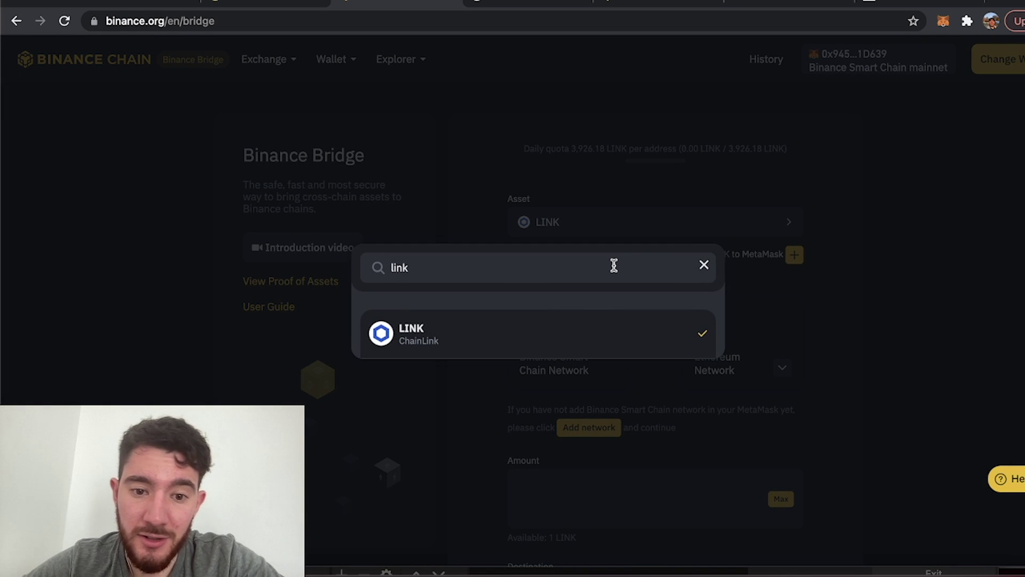
key(ctrl+a)
key(BackSpace)
scroll(577, 378, down, 20)
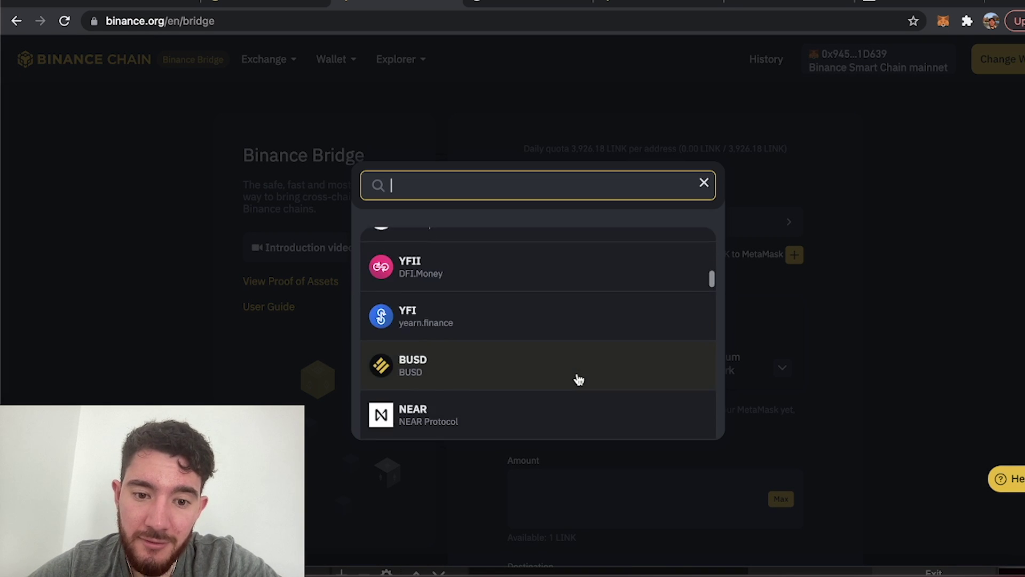
scroll(577, 378, up, 10)
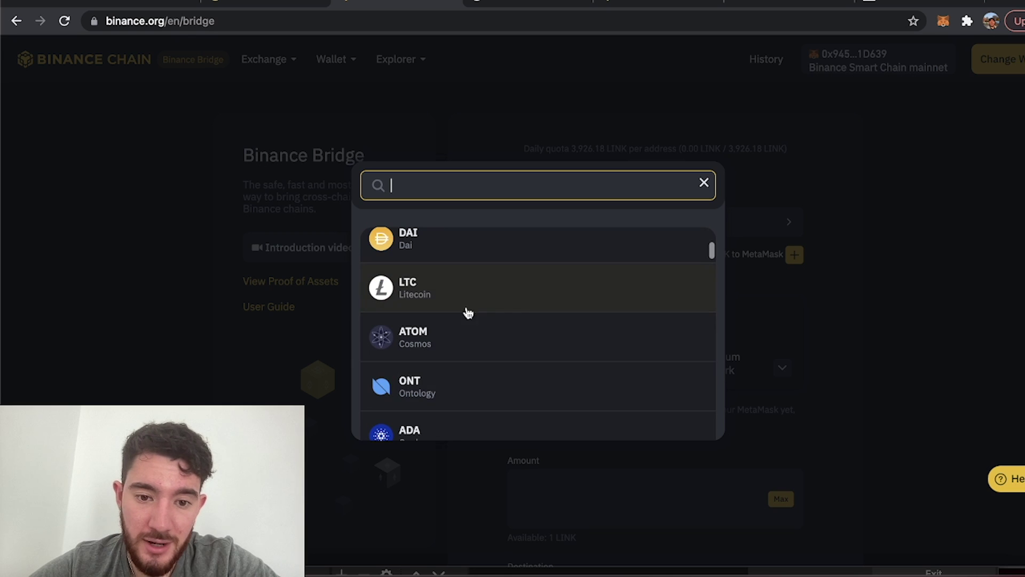
click(704, 182)
- Enter 1 LINK from Binance Smart Chain and highlight the 4.394 LINK minimum error
scroll(897, 289, down, 1)
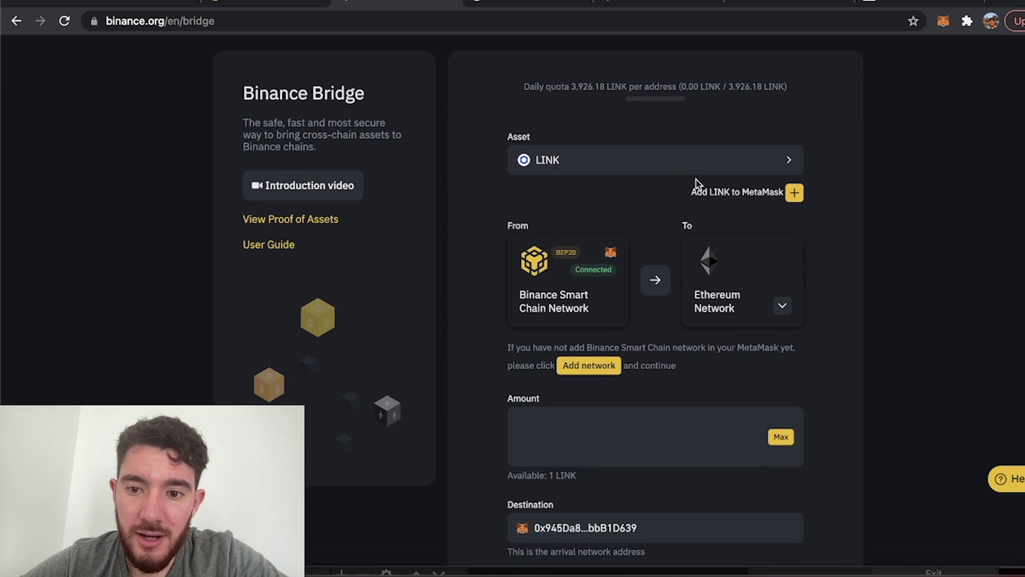
scroll(612, 285, down, 1)
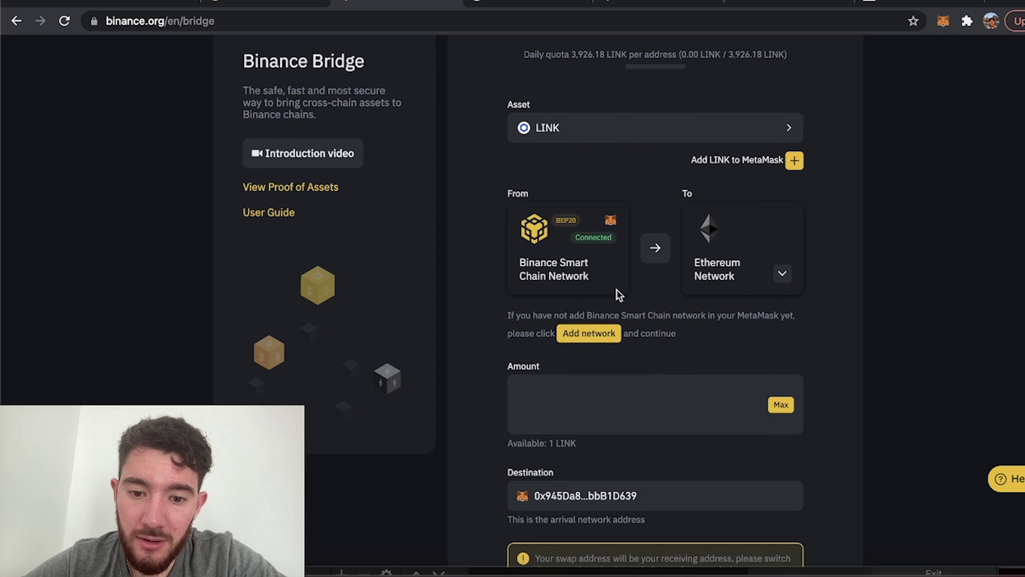
drag(559, 260, 526, 260)
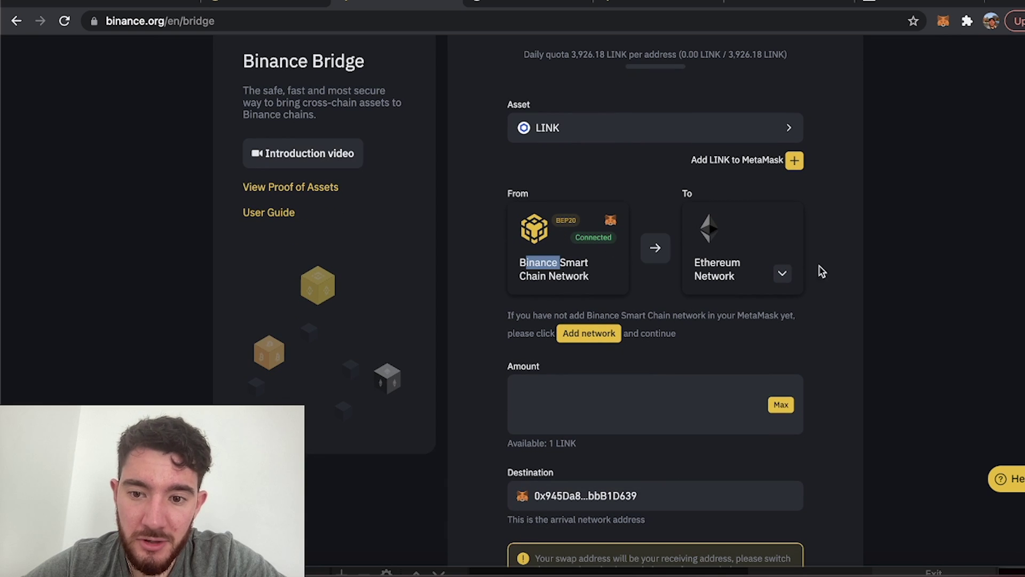
click(732, 351)
scroll(730, 350, down, 5)
click(625, 249)
text(1)
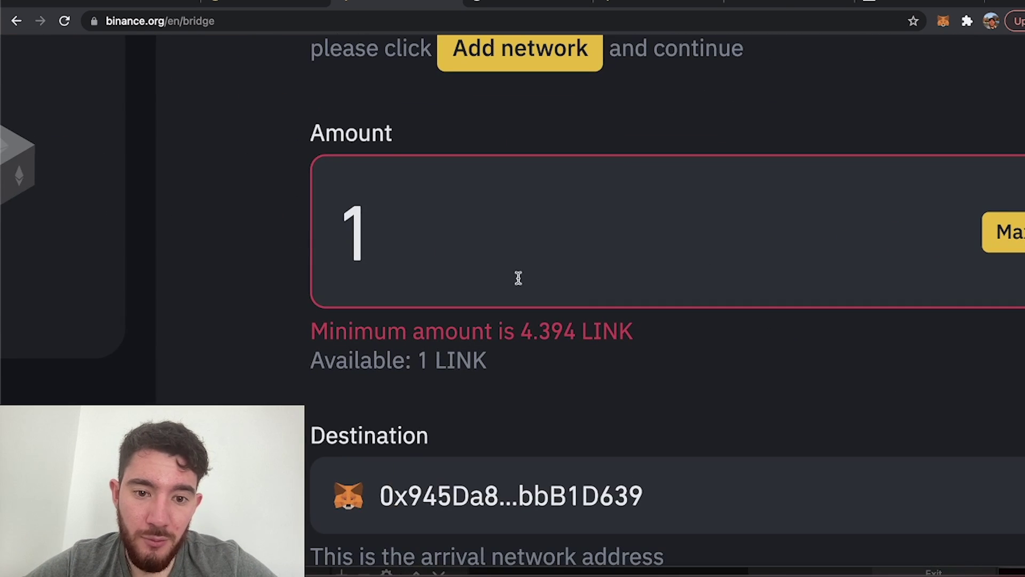
drag(630, 287, 591, 288)
drag(526, 326, 502, 325)
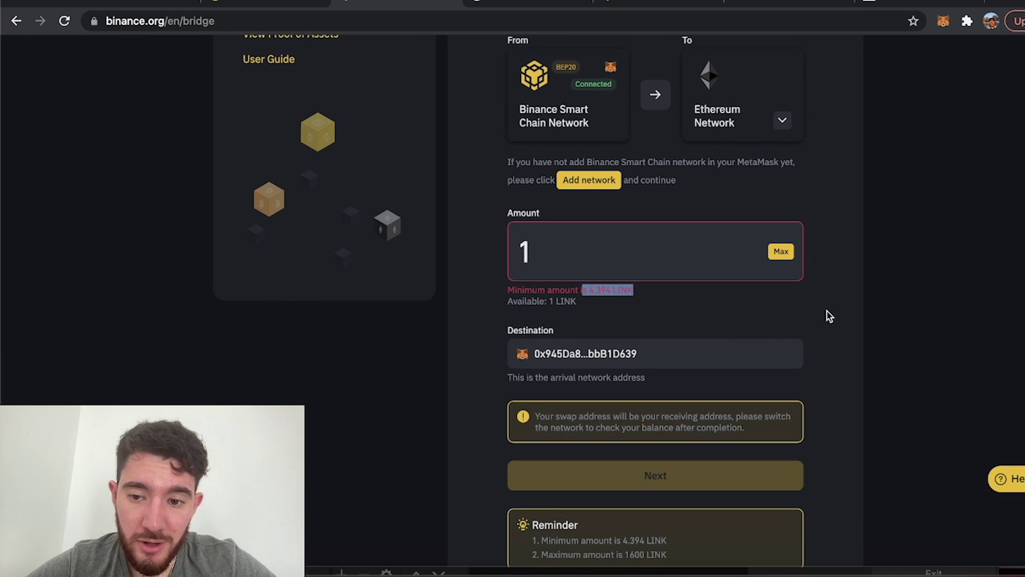
click(828, 316)
scroll(828, 316, down, 1)
- Replace the amount with 400 LINK, exceeding the 1 LINK available
key(BackSpace)
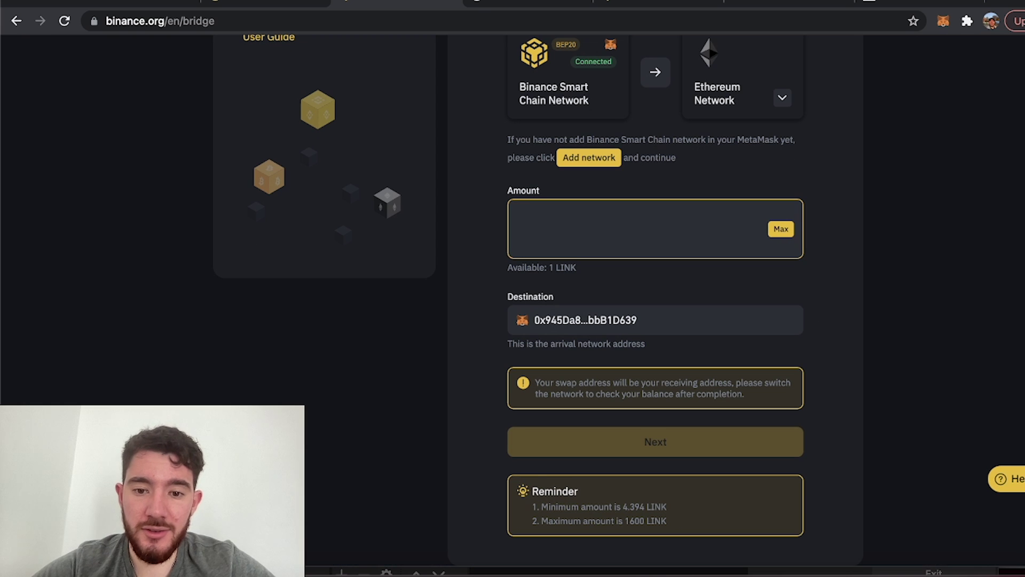
scroll(836, 315, down, 2)
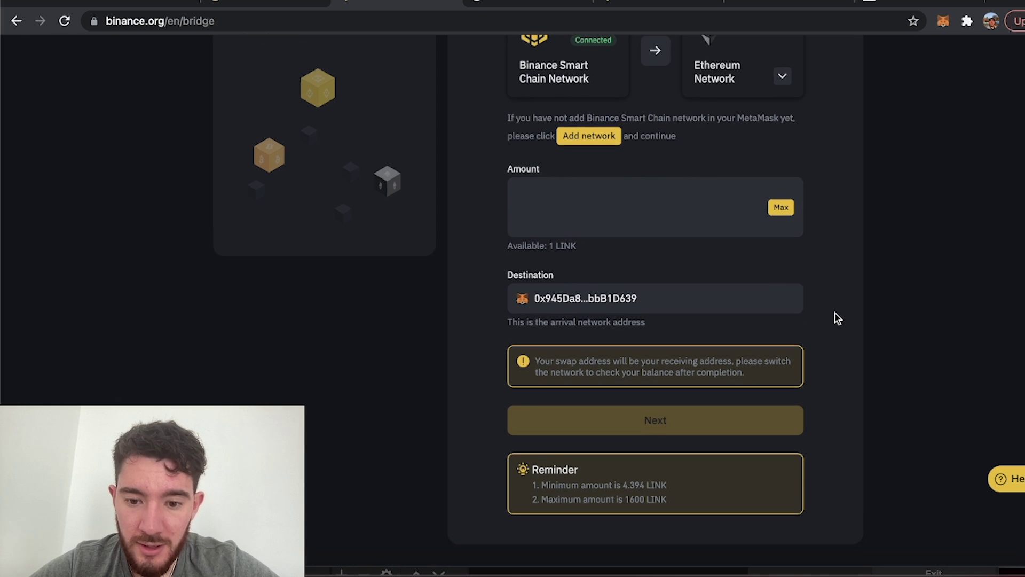
text(400)
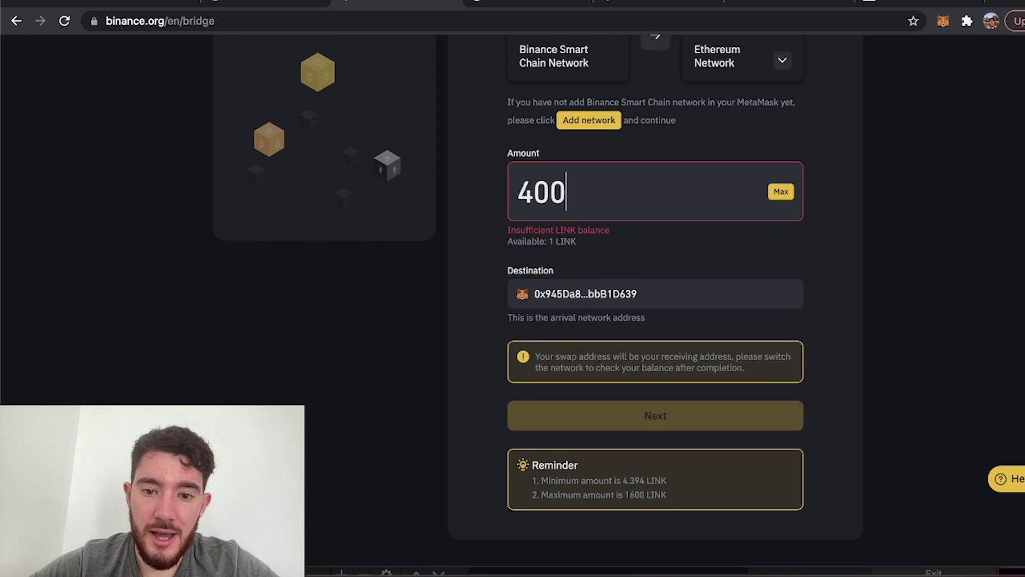
scroll(831, 278, up, 5)
scroll(829, 277, down, 6)
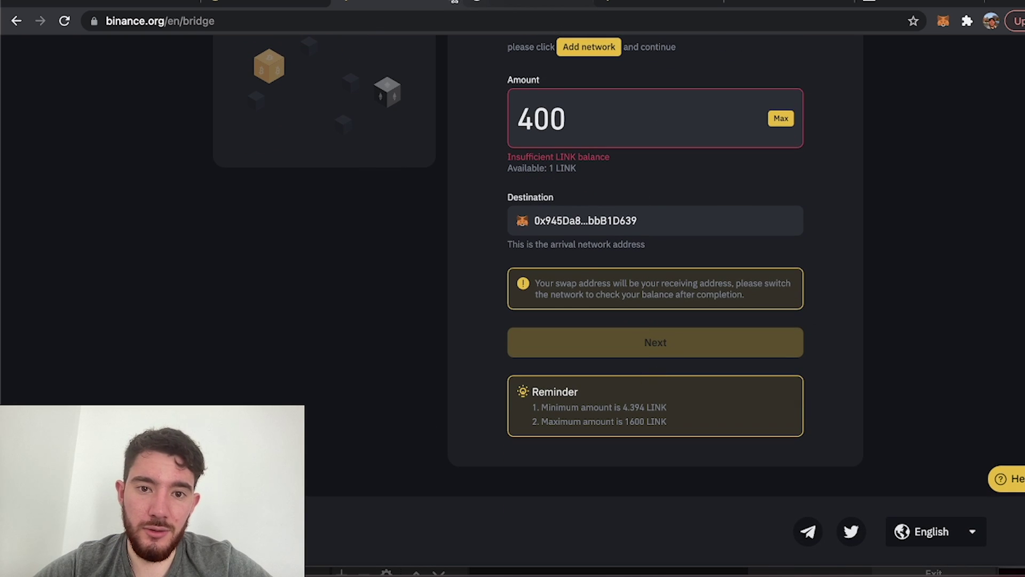
- Search the web for 'anyswap' and open the AnySwap Router site
click(483, 4)
click(454, 2)
click(455, 3)
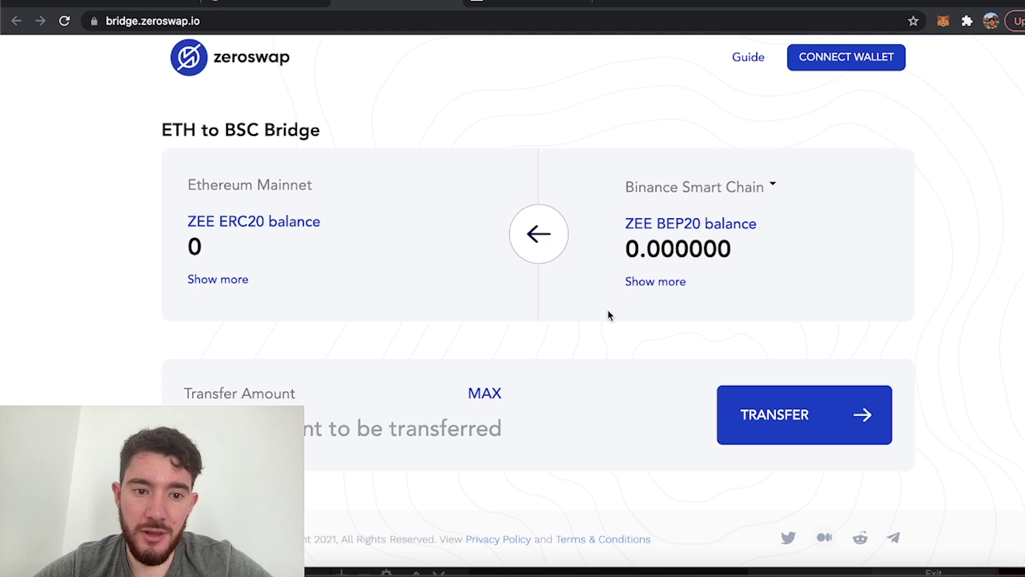
click(526, 16)
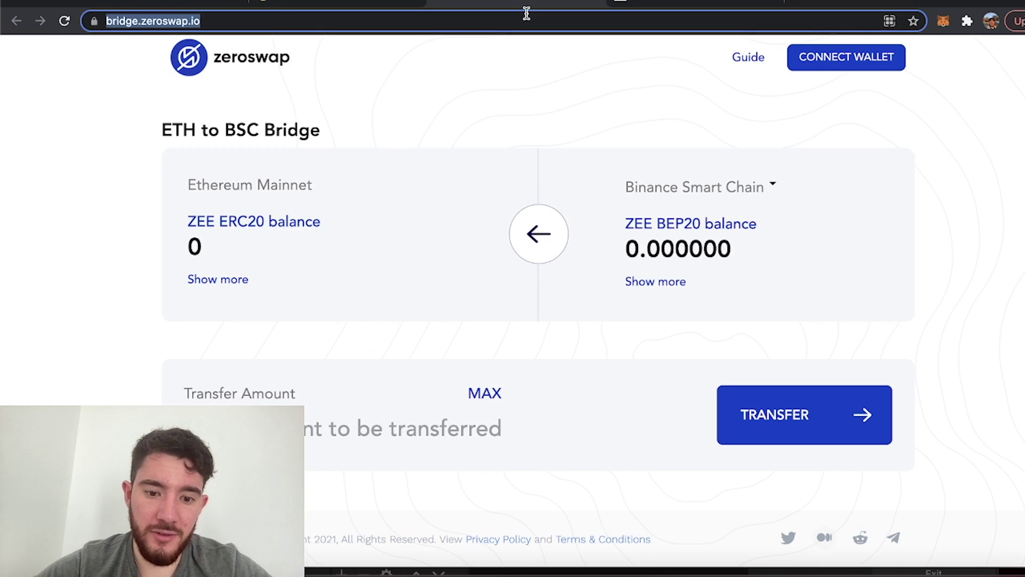
text(anyswap bridge)
key(Return)
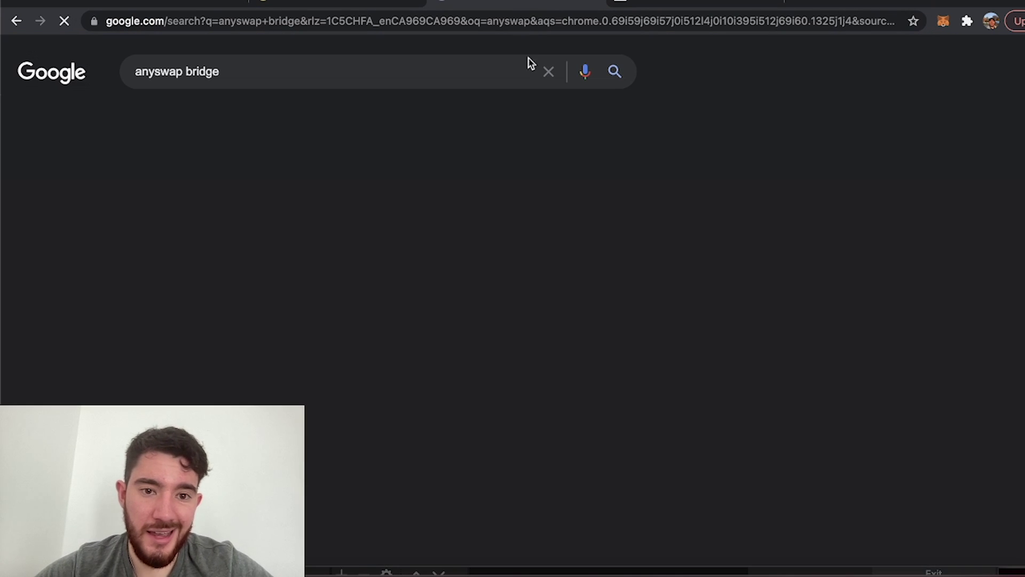
click(283, 200)
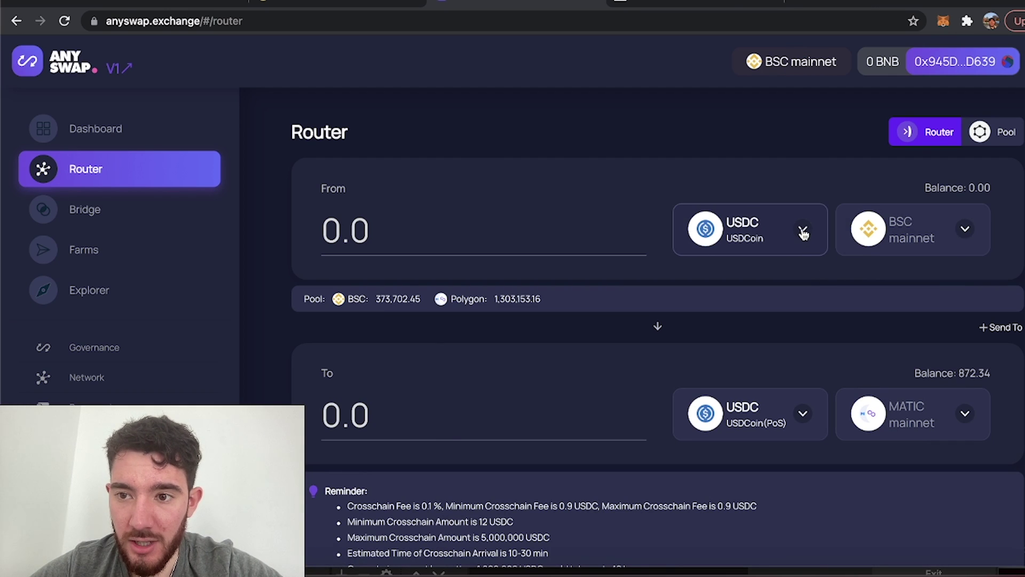
- Choose ETH as the token to send and ETH mainnet as the destination network
click(803, 232)
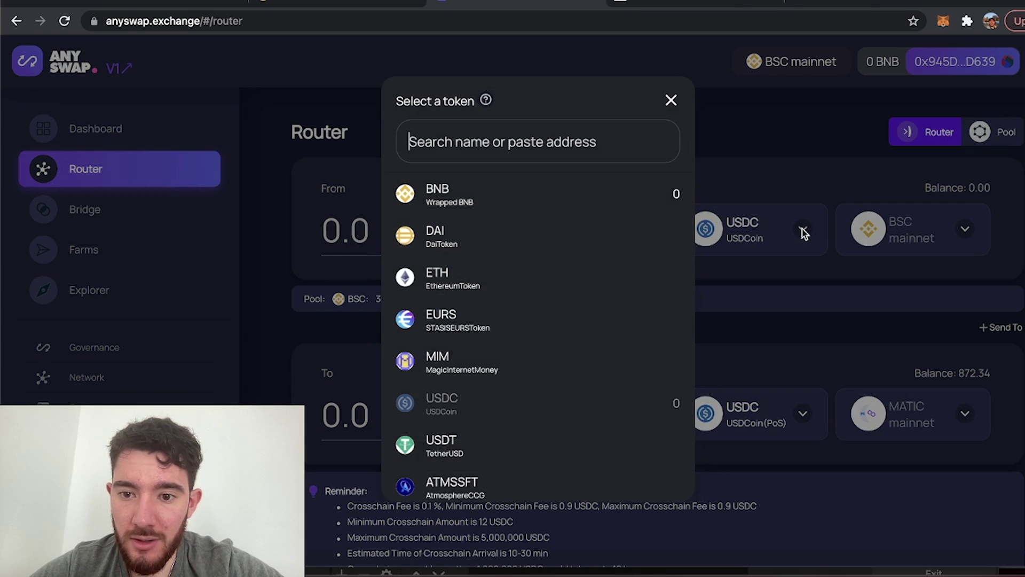
click(493, 131)
text(link)
key(BackSpace)
key(BackSpace)
key(BackSpace)
key(BackSpace)
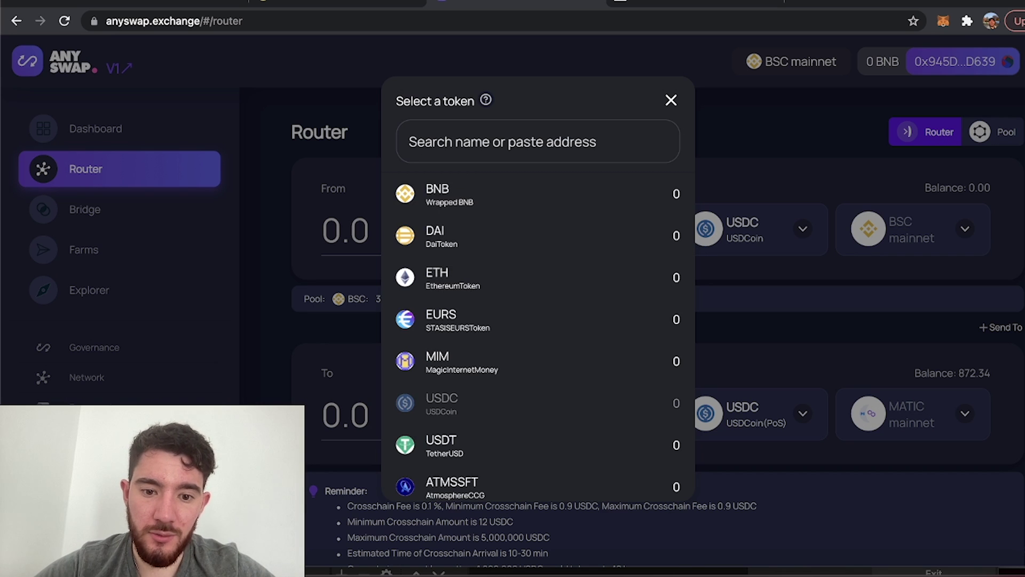
click(495, 282)
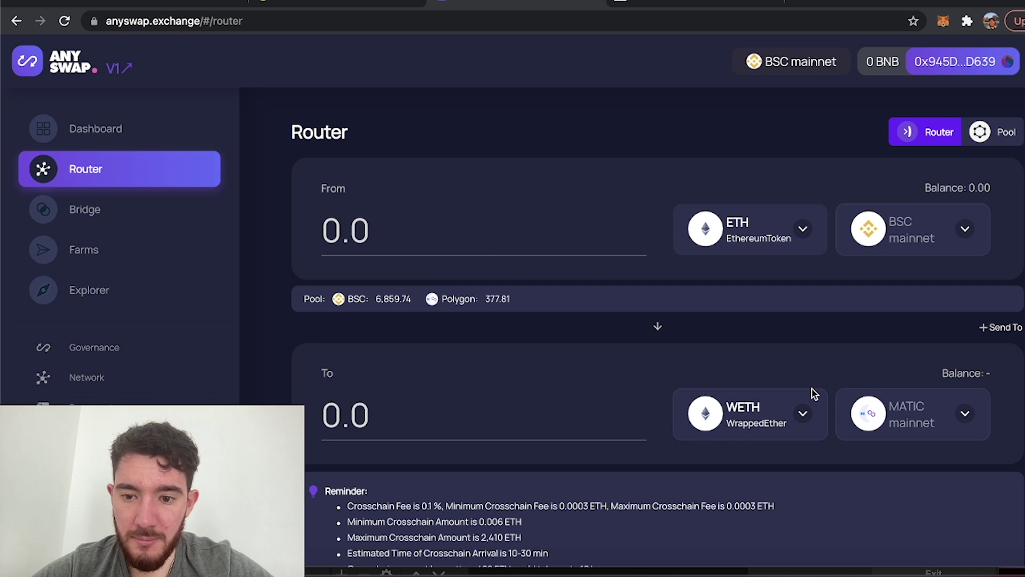
click(966, 415)
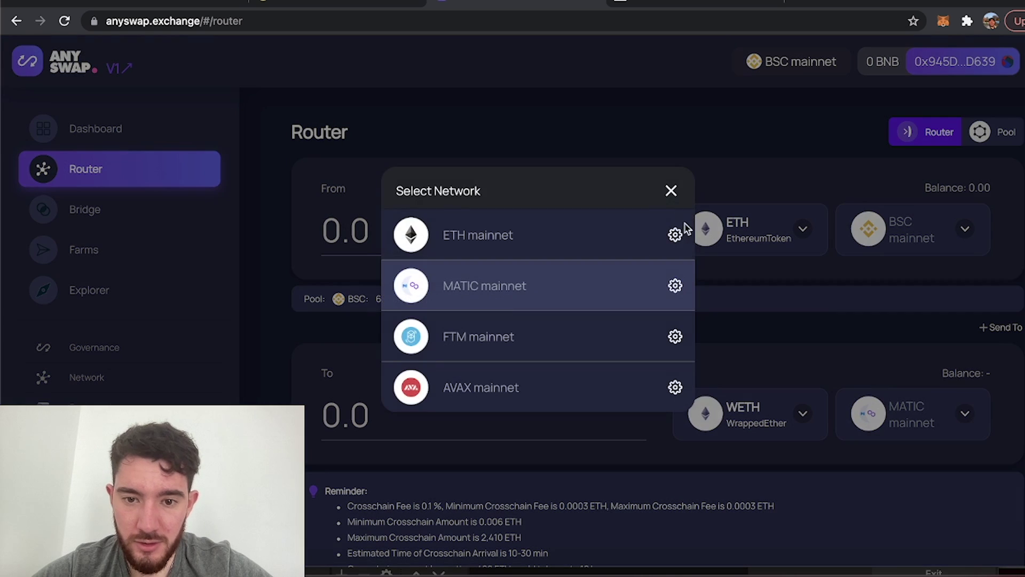
click(591, 226)
- Enter 1 ETH to send, yielding 0.98 WETH, and highlight the fee and minimum reminders
click(522, 245)
text(1)
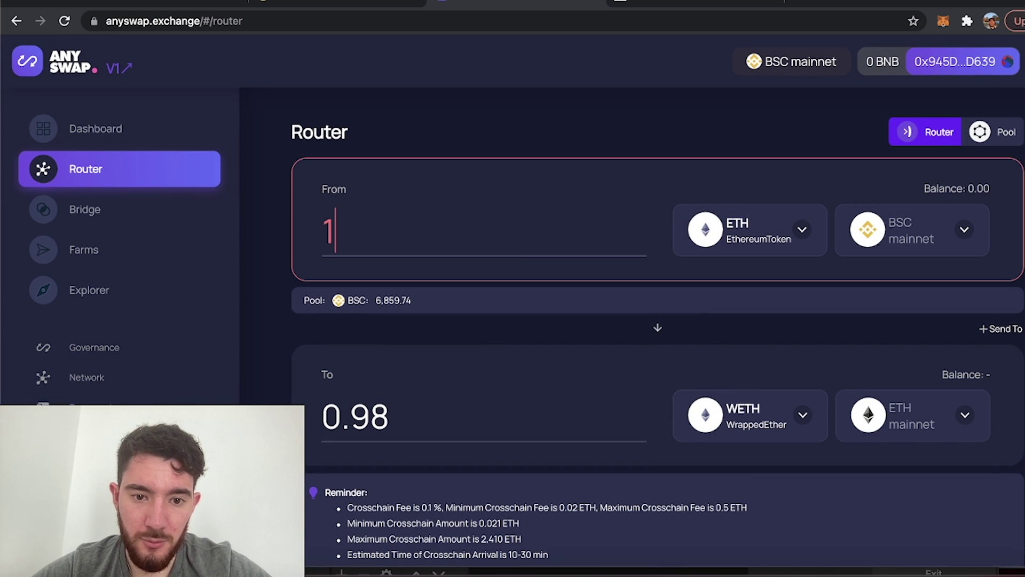
scroll(274, 282, down, 2)
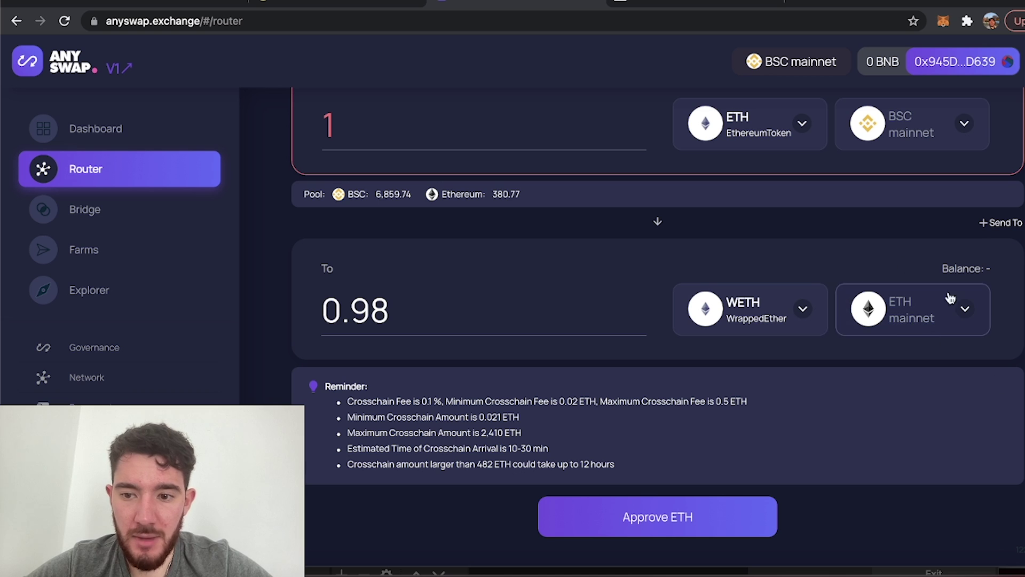
scroll(620, 503, up, 2)
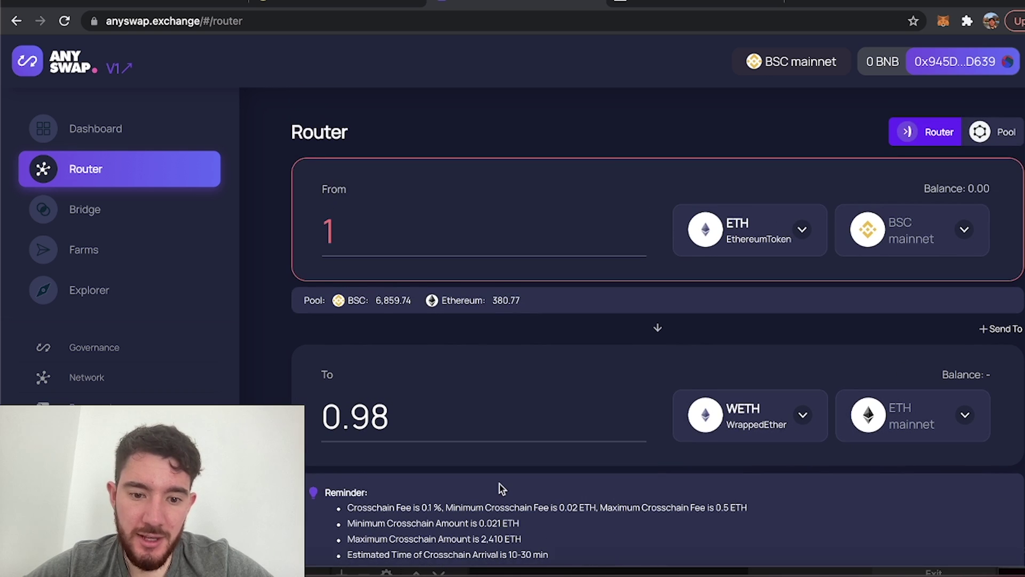
scroll(499, 483, down, 2)
scroll(489, 441, up, 1)
drag(448, 401, 655, 416)
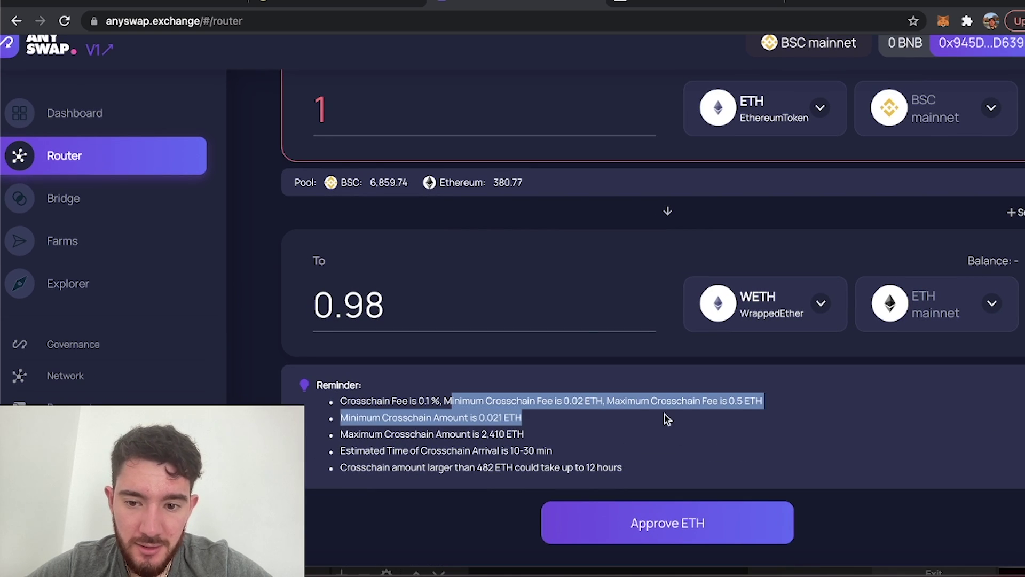
click(485, 425)
scroll(485, 425, up, 2)
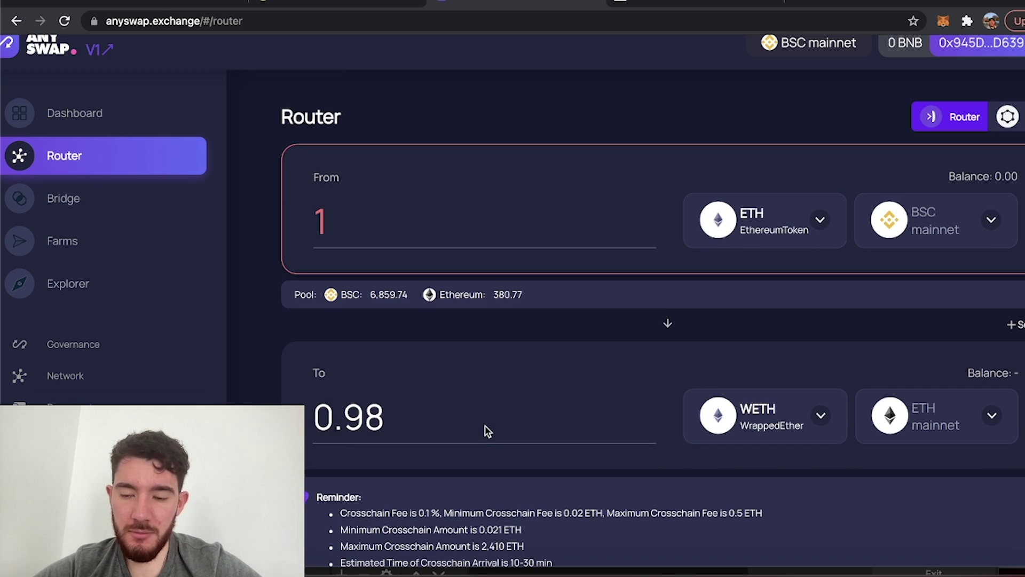
scroll(674, 377, down, 2)
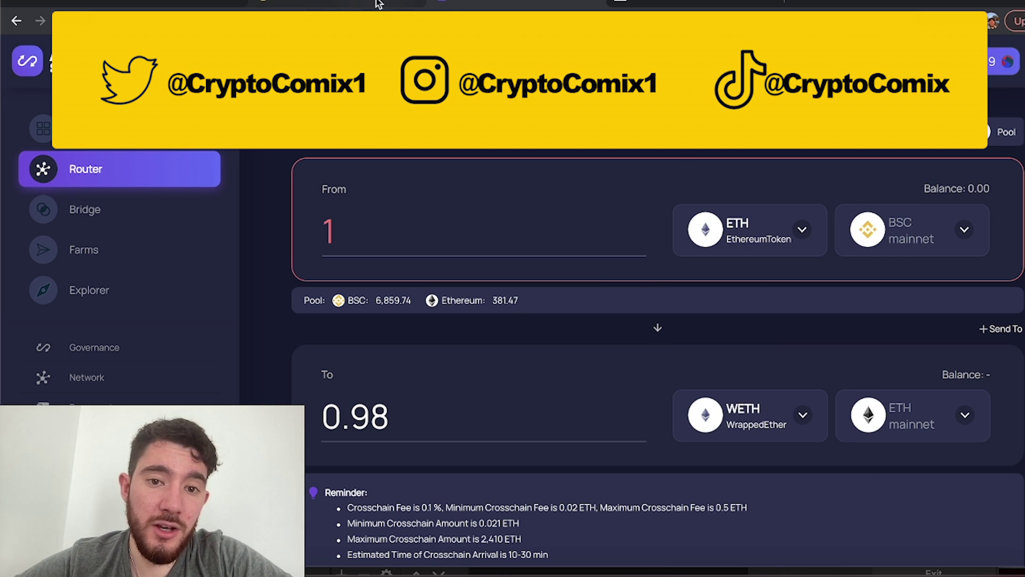
click(473, 4)
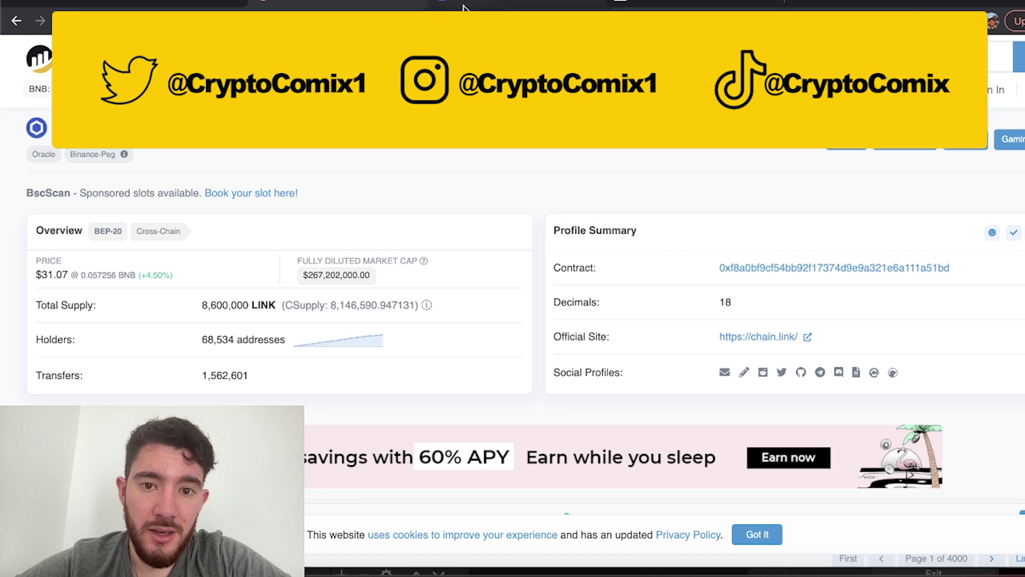
click(529, 5)
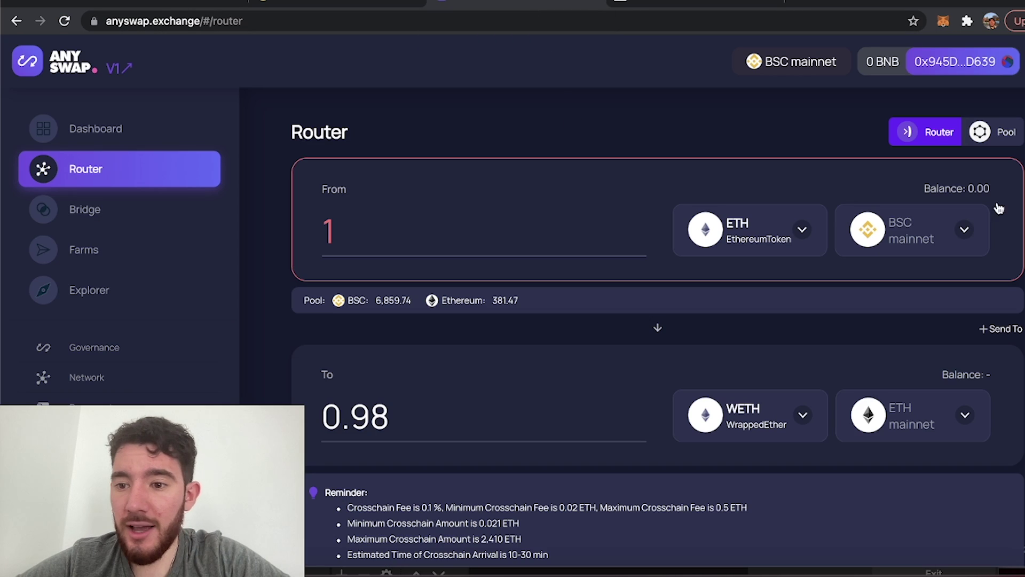